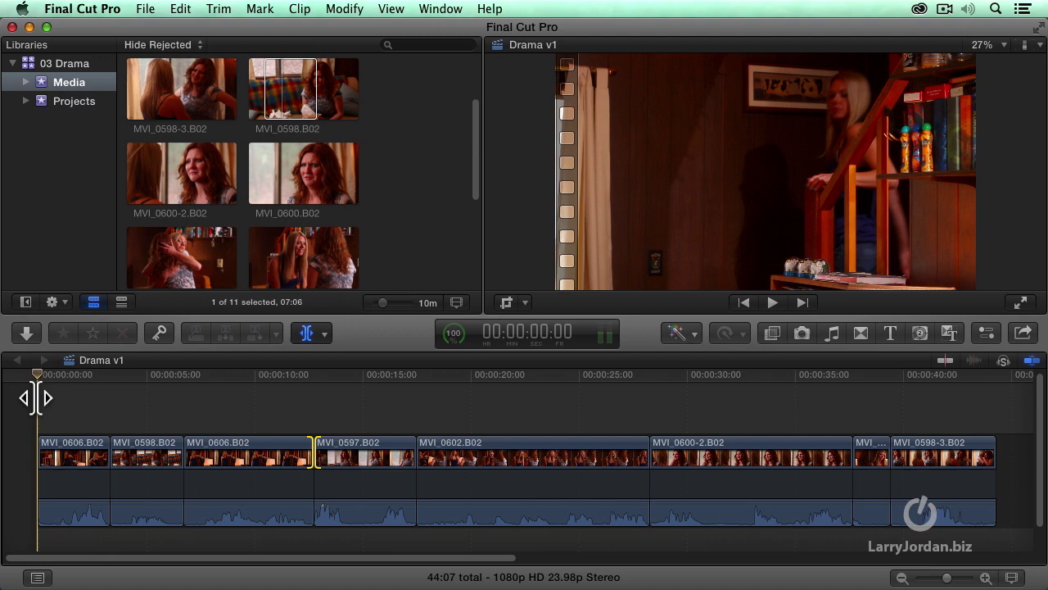
Step: Play the eight-clip Drama v1 cut from the start through the closing MVI_0598-3.B02 embrace
left_click(41, 404)
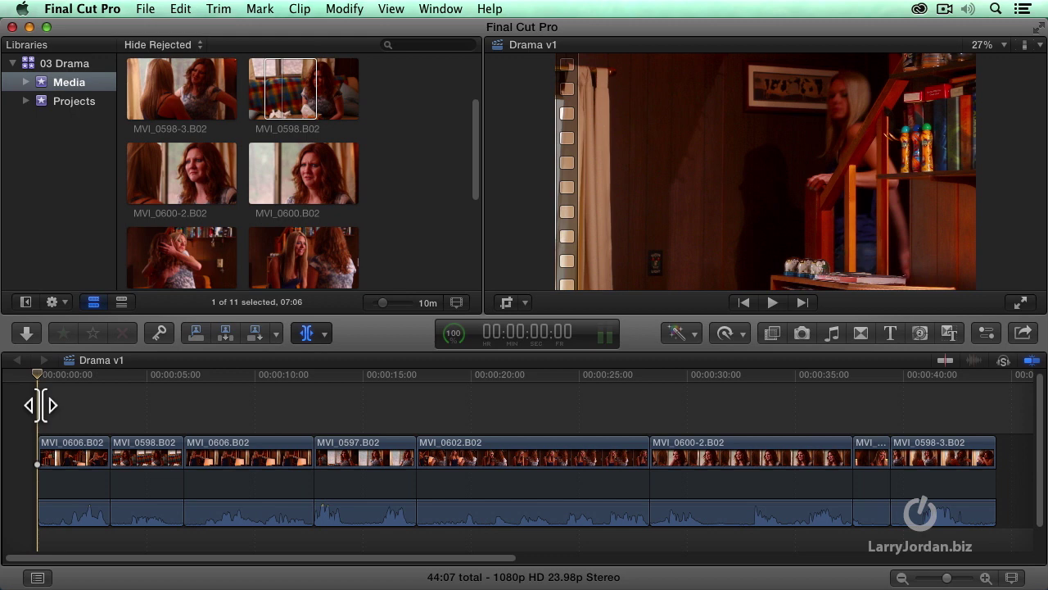
key("space")
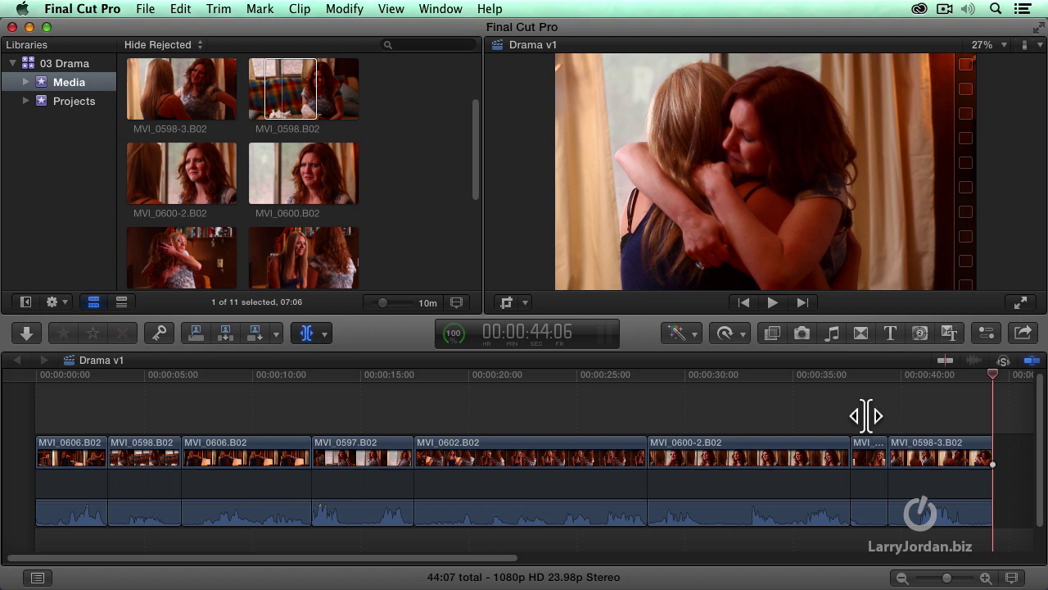
Step: Delete the short reaction clip before MVI_0598-3.B02 and close the gap
key("a")
left_click(875, 451)
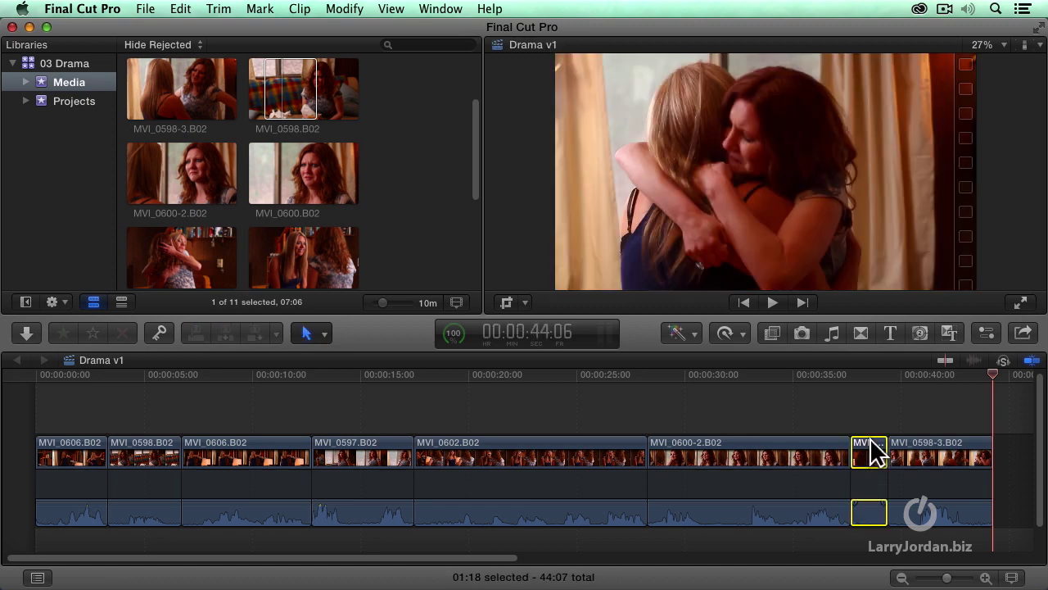
key("Delete")
Step: Scrub and play from about 00:00:35:06 to review the tightened 42:13 cut
left_click(795, 370)
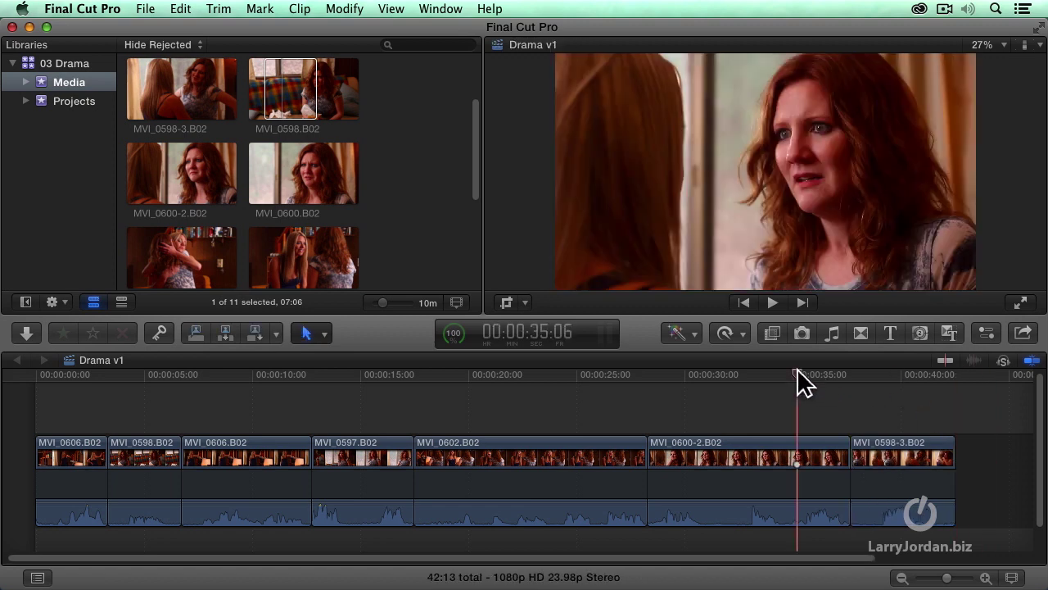
left_click_drag(796, 370, 767, 374)
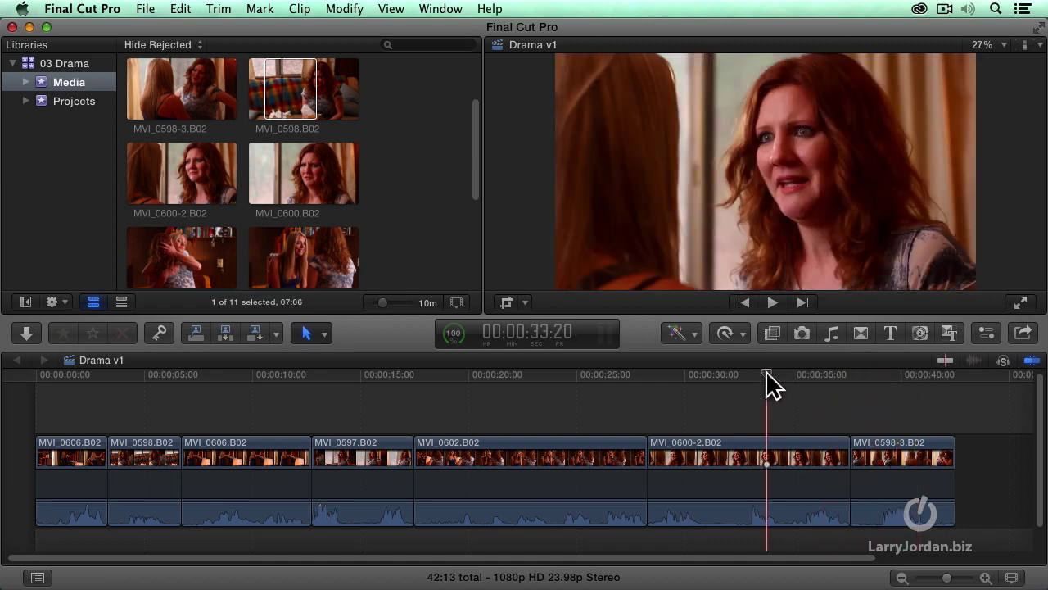
key("space")
key("space")
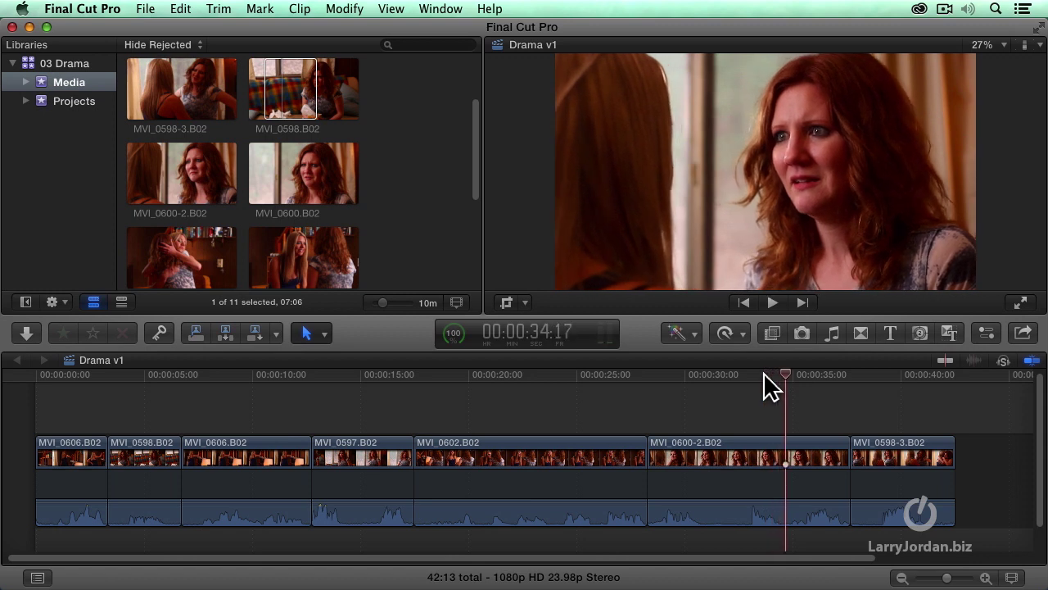
left_click_drag(823, 374, 743, 374)
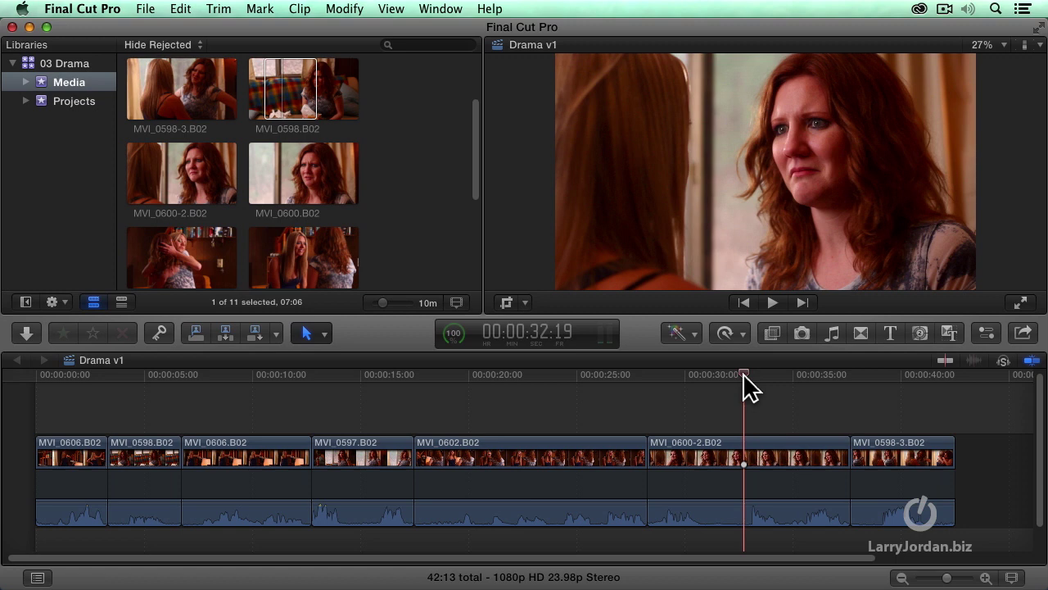
key("space")
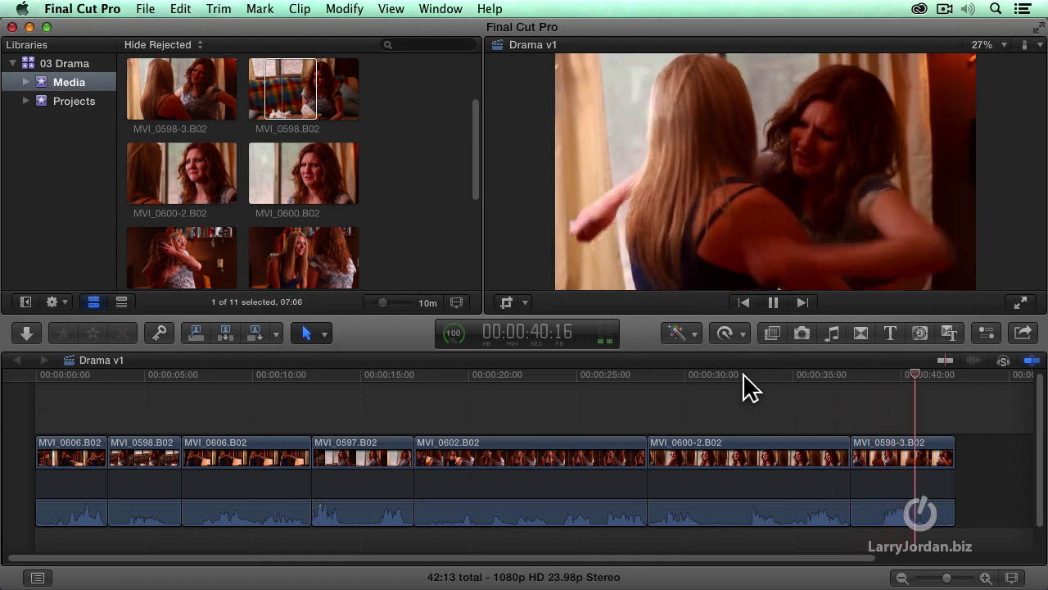
key("space")
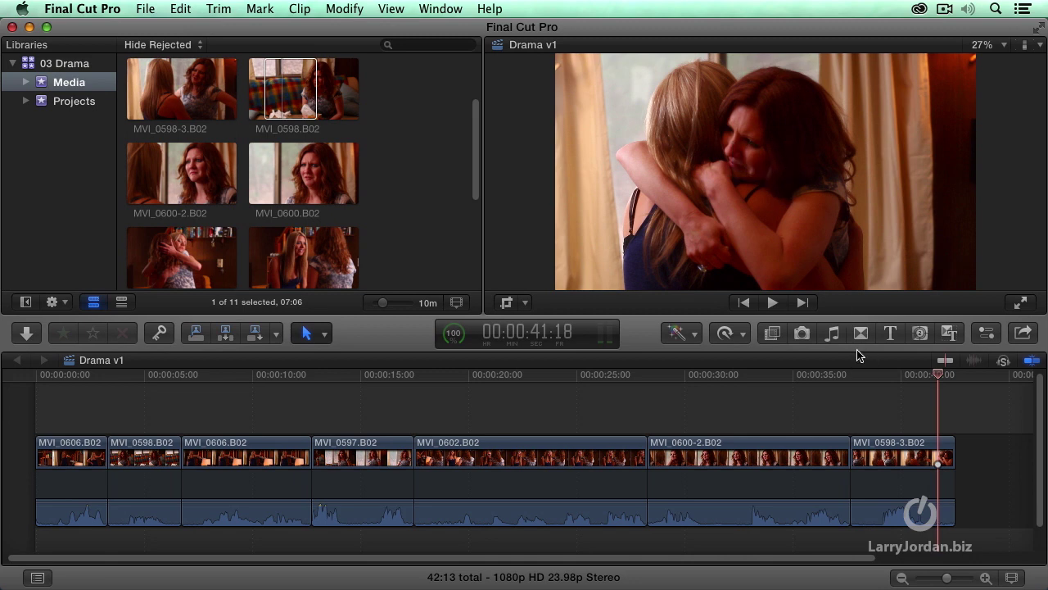
Step: Undo the deletion to restore the reaction shot, then replay from 00:00:32:15
key("w")
left_click(866, 374)
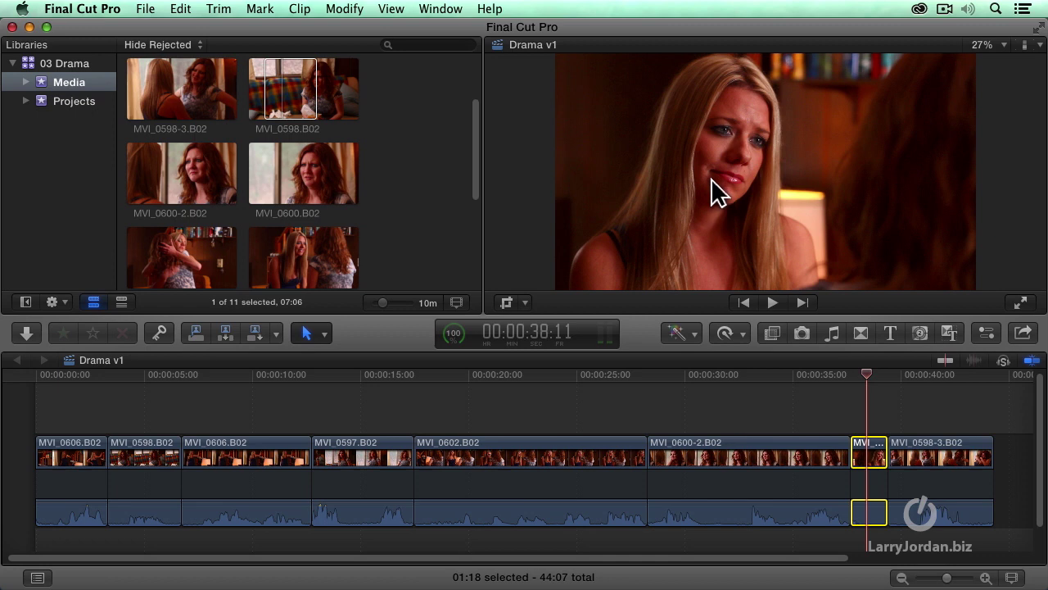
left_click(810, 401)
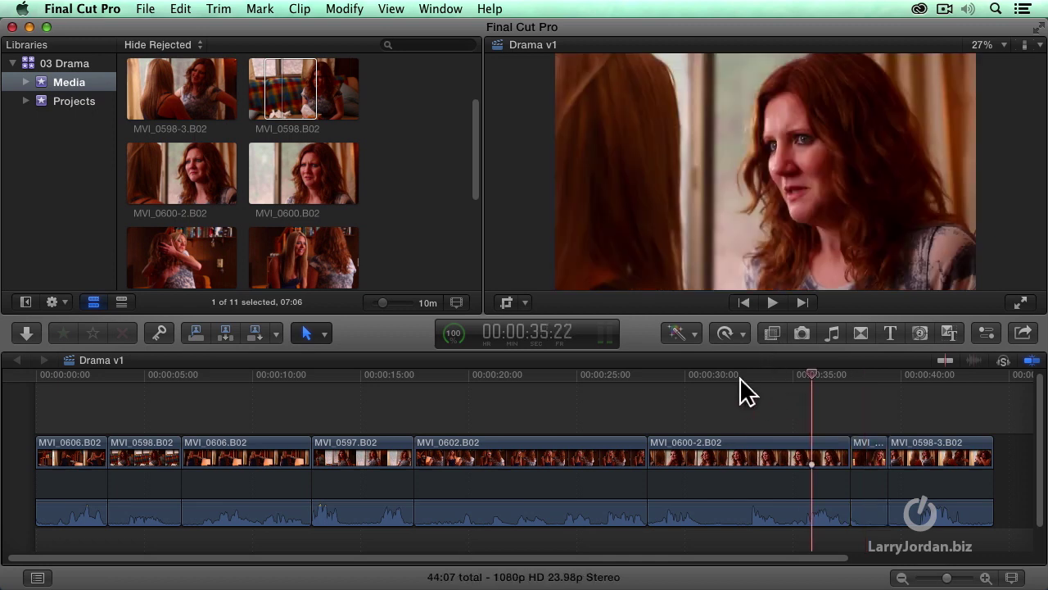
left_click(740, 378)
key("space")
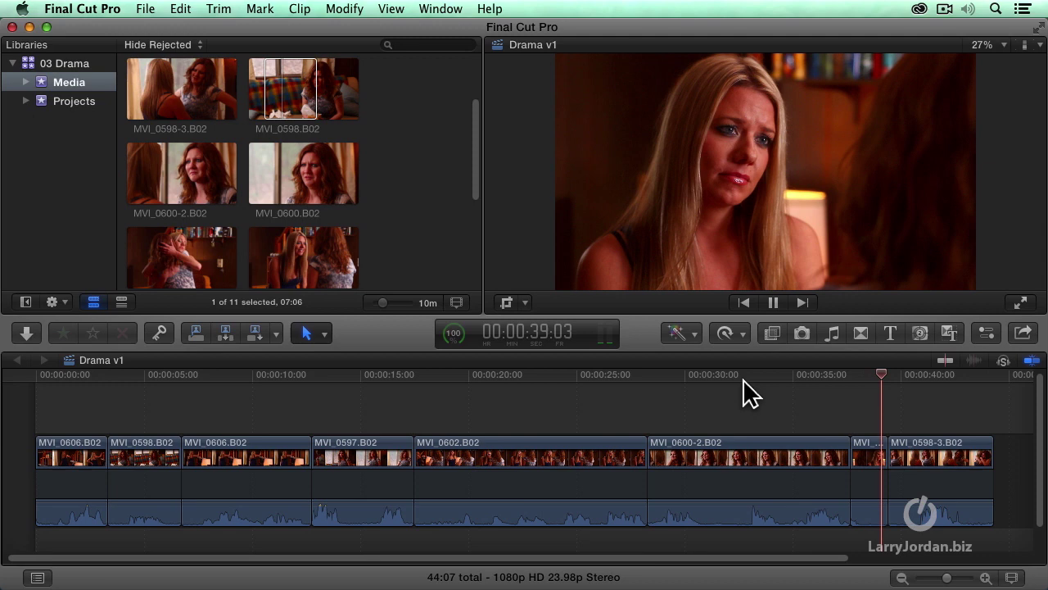
Step: Delay the reaction shot's audio start to open a pause, then play from 00:00:33:18
key("space")
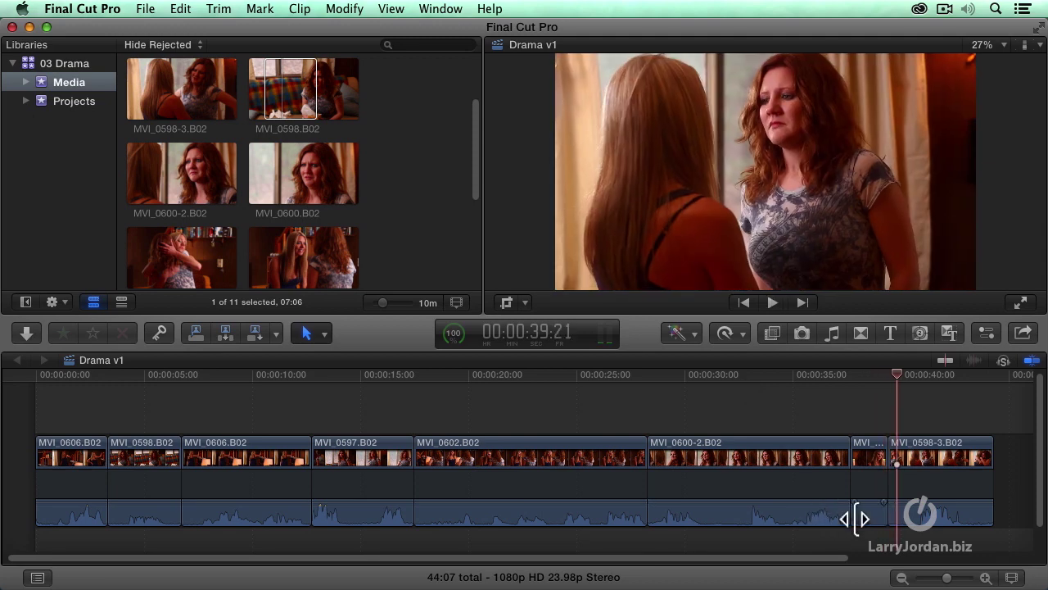
left_click_drag(856, 518, 867, 517)
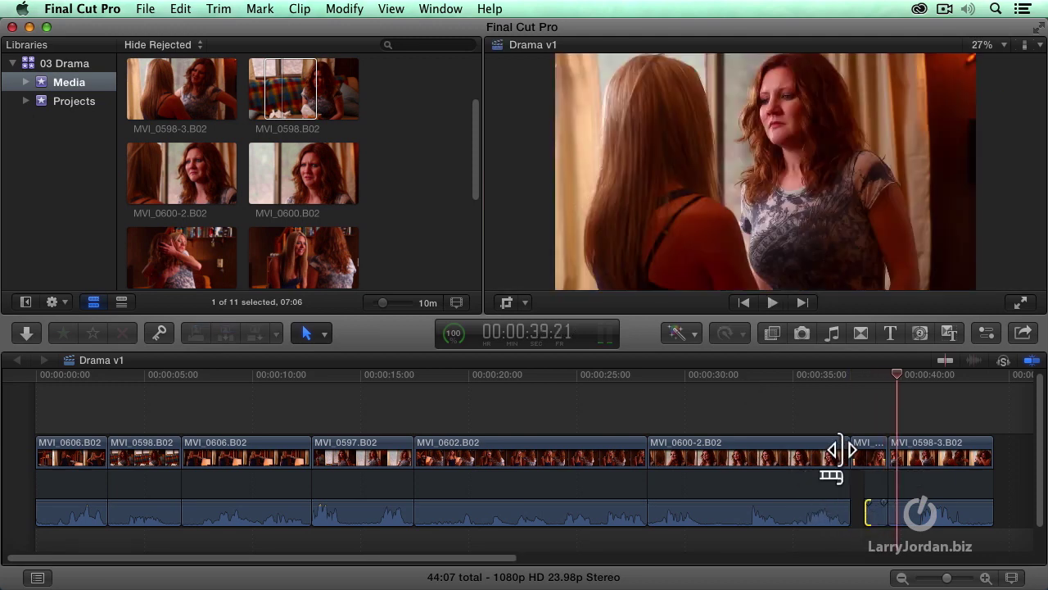
left_click(760, 374)
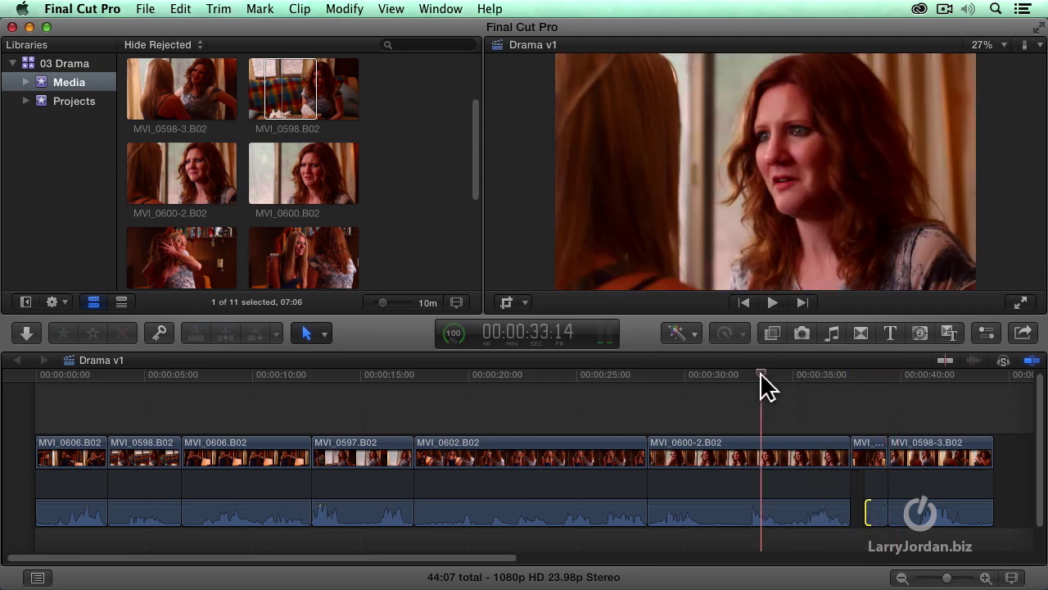
left_click(865, 374)
left_click(829, 374)
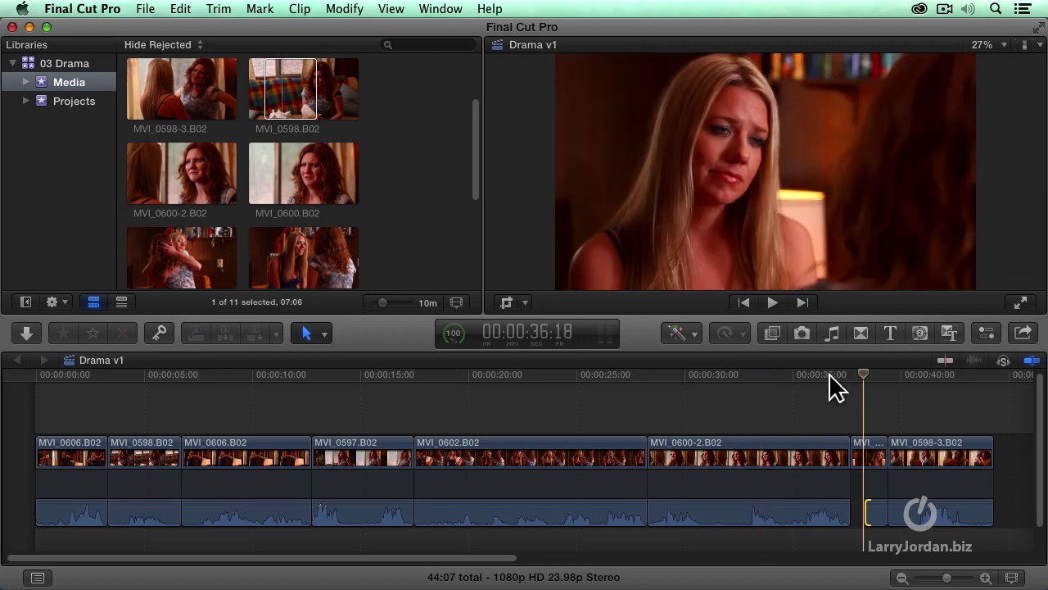
left_click(790, 374)
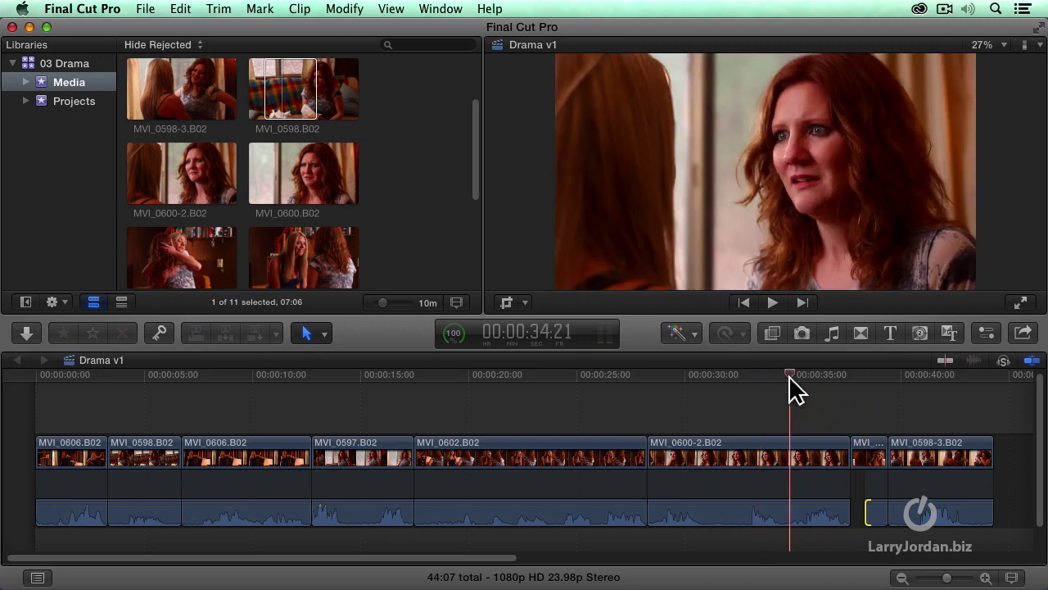
left_click(764, 375)
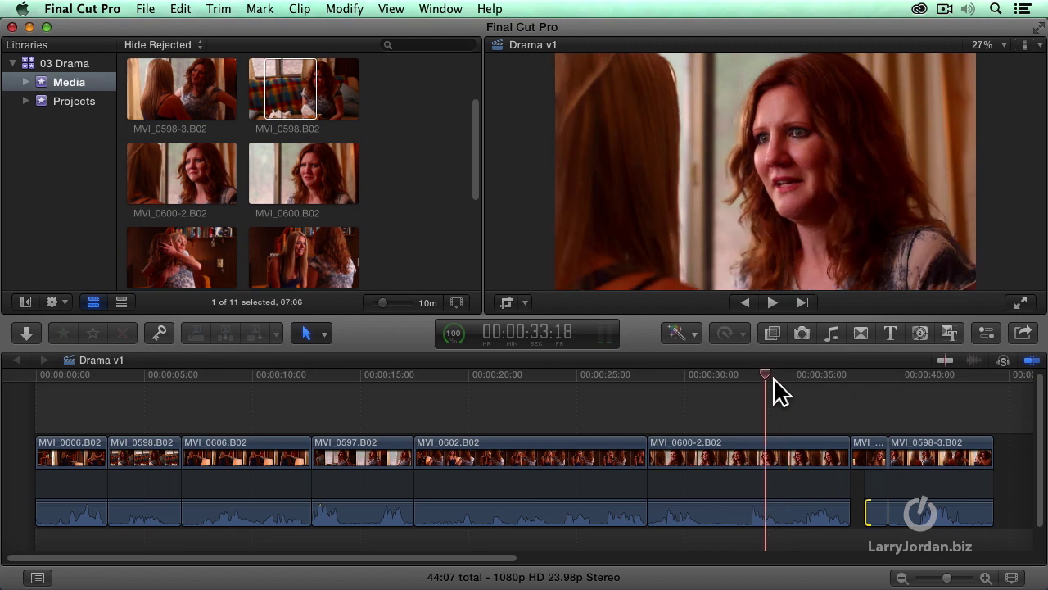
key("space")
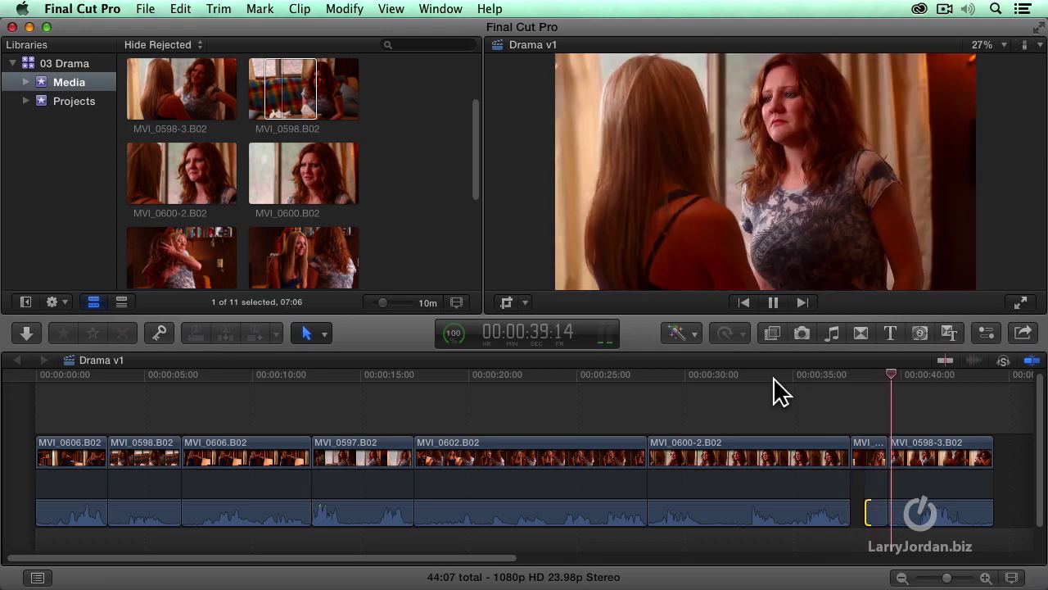
Step: Replay the new split edit from 00:00:38:07 at the reaction shot
key("space")
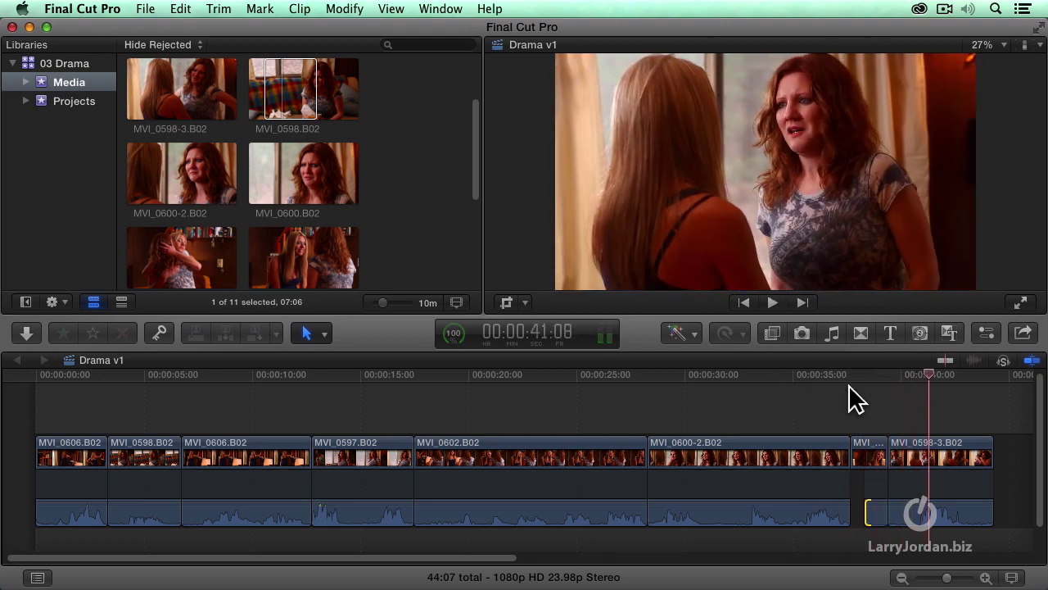
left_click(865, 377)
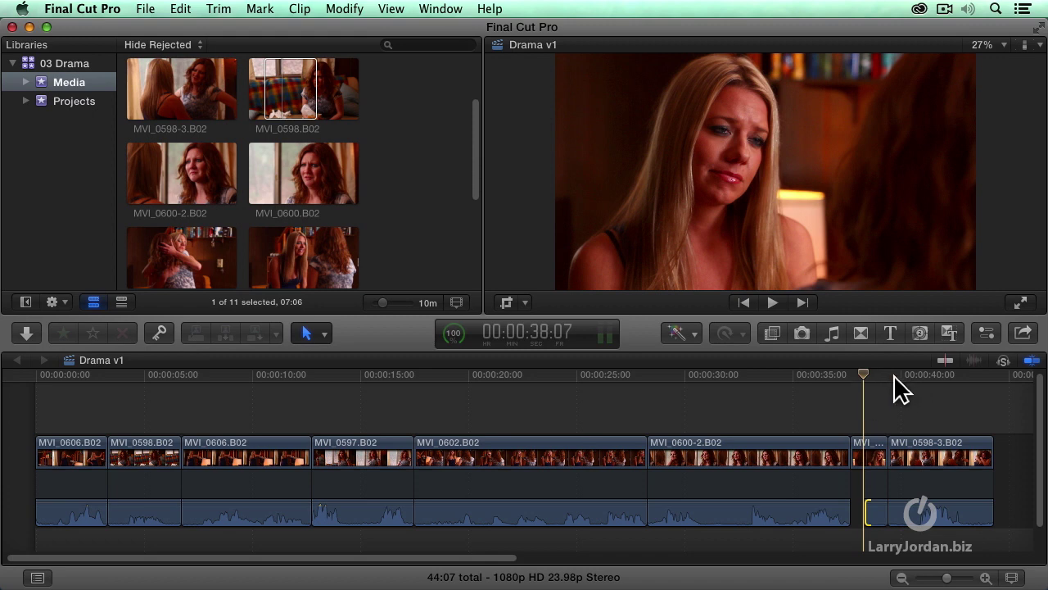
key("space")
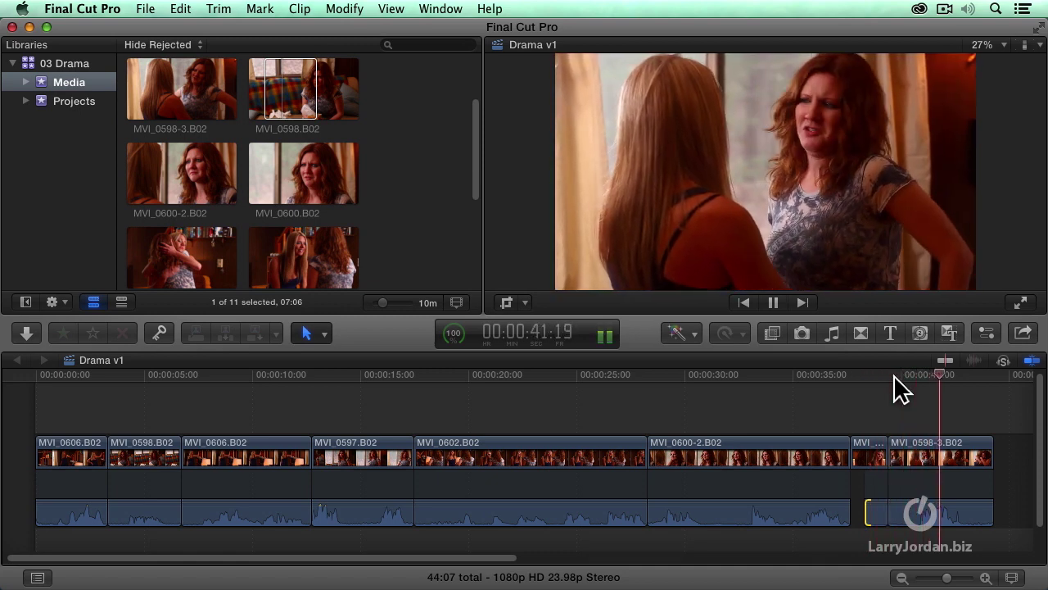
key("space")
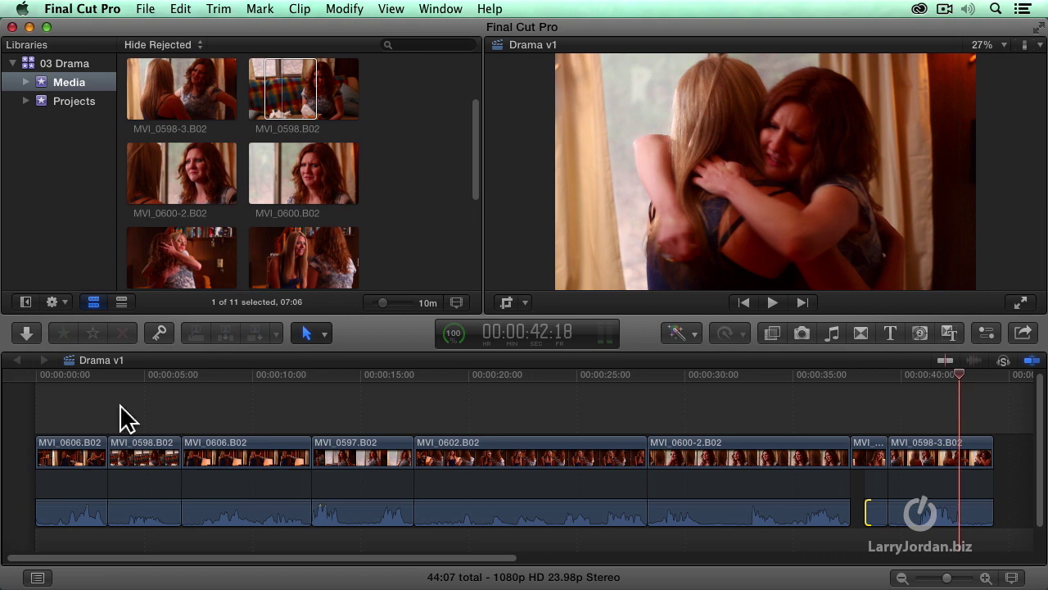
left_click(862, 377)
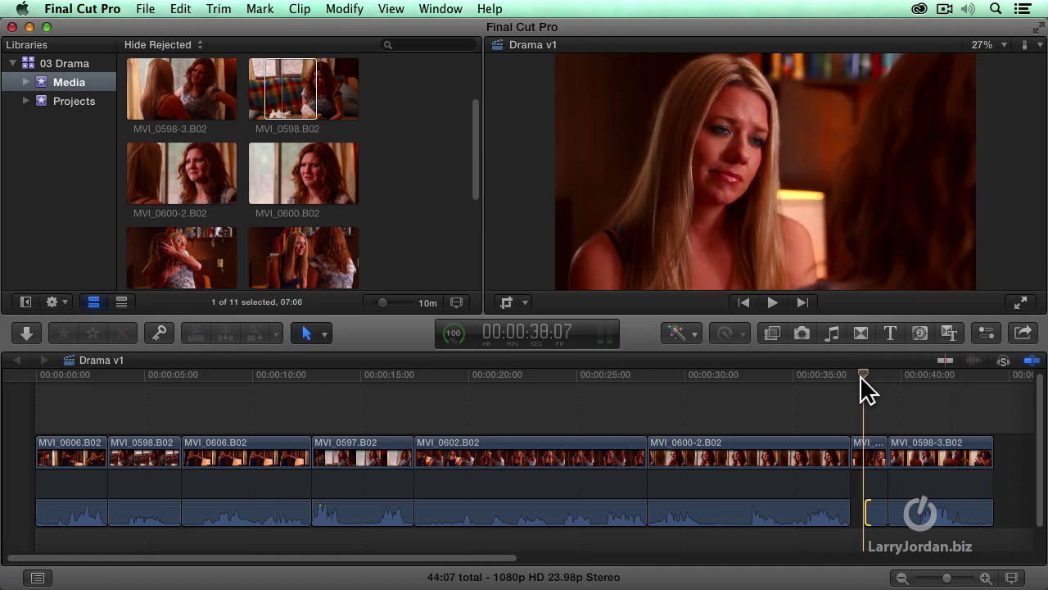
left_click(920, 378)
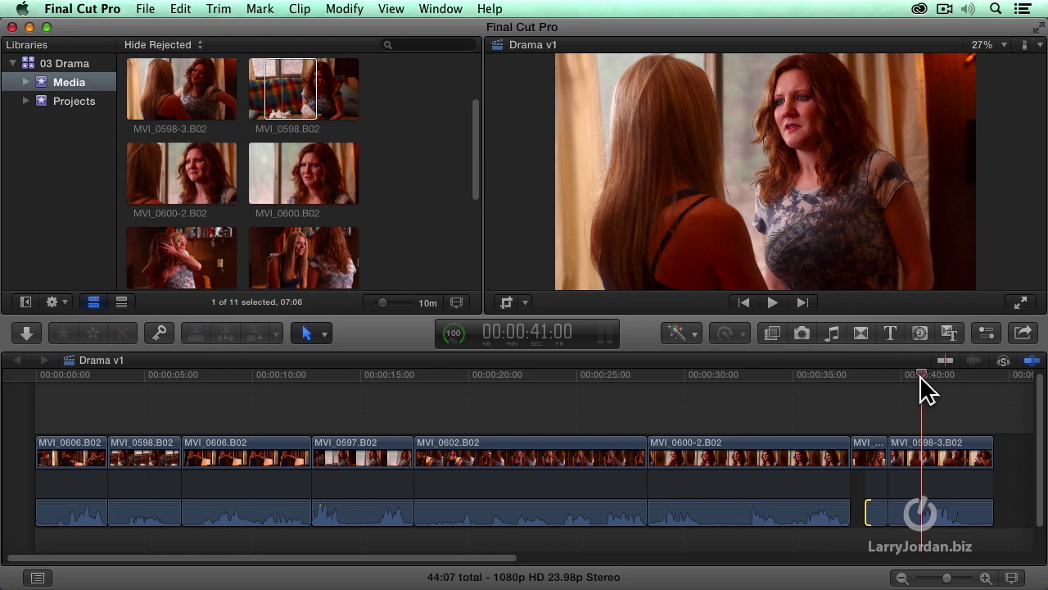
left_click(863, 376)
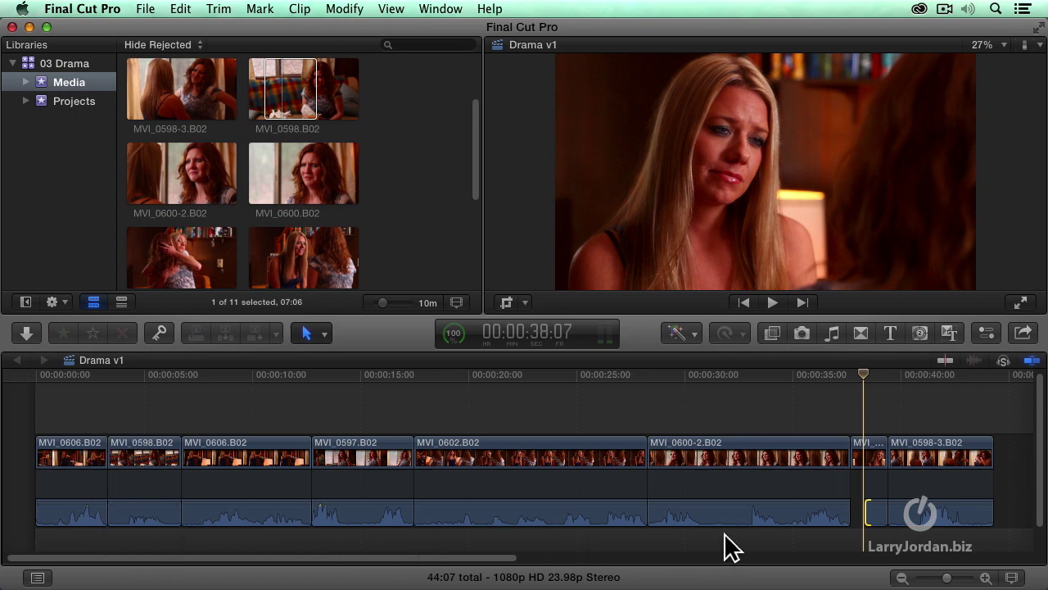
left_click(709, 455)
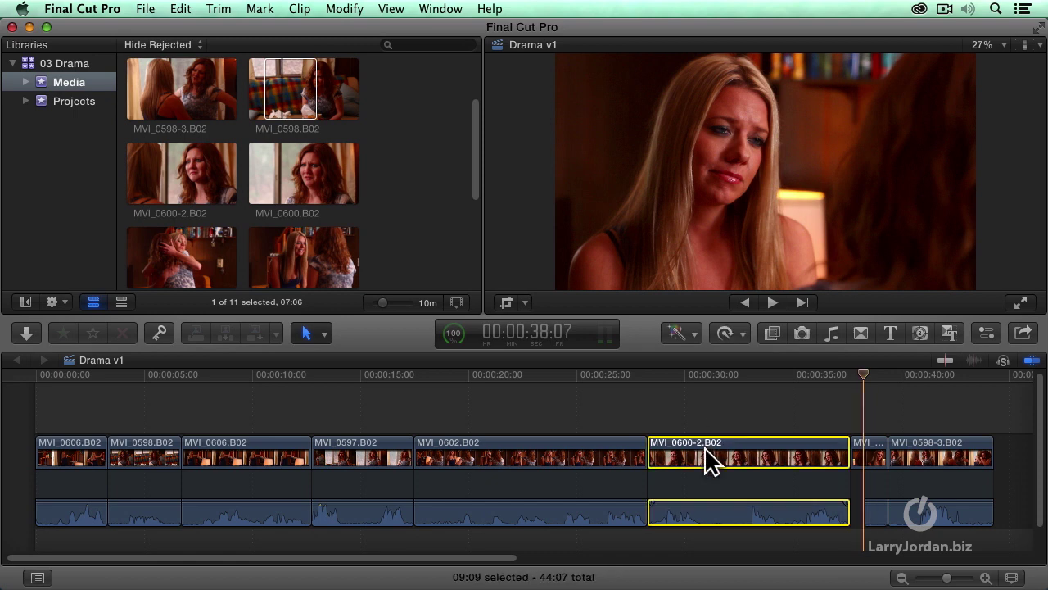
left_click(673, 375)
left_click_drag(657, 375, 663, 375)
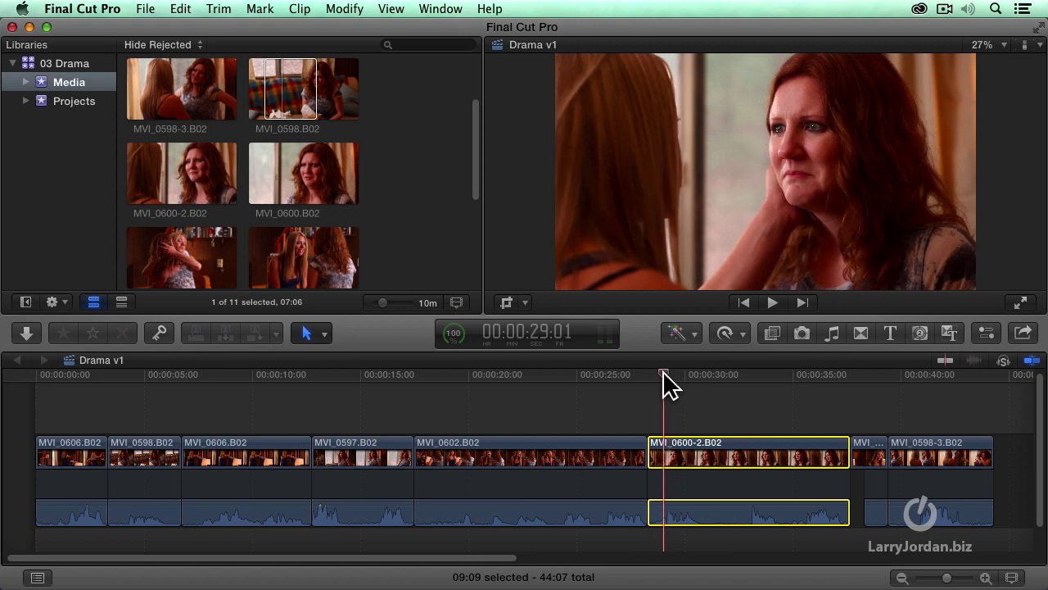
left_click(507, 375)
left_click(350, 375)
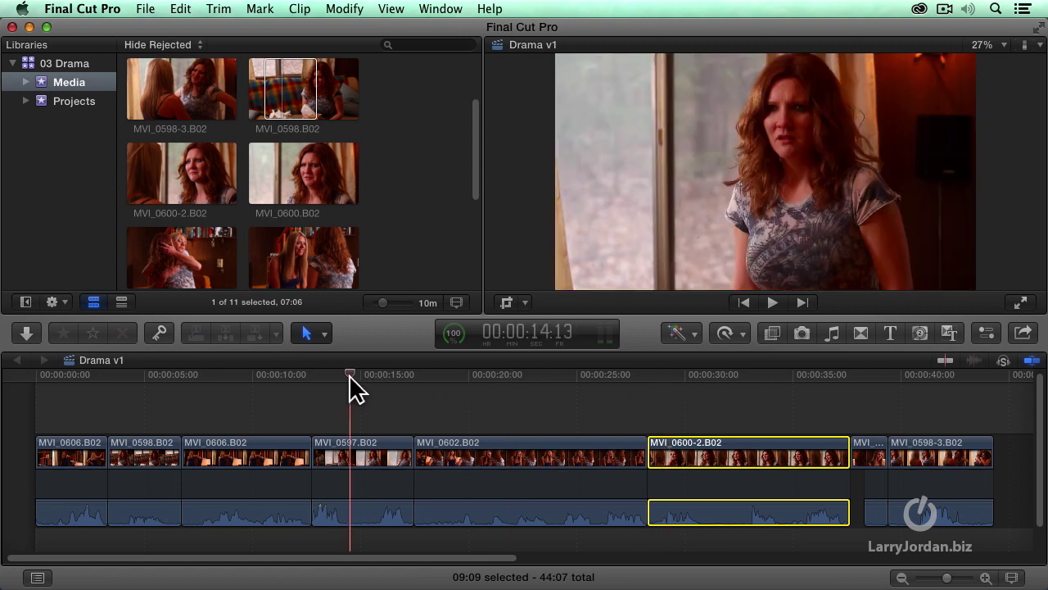
left_click(481, 375)
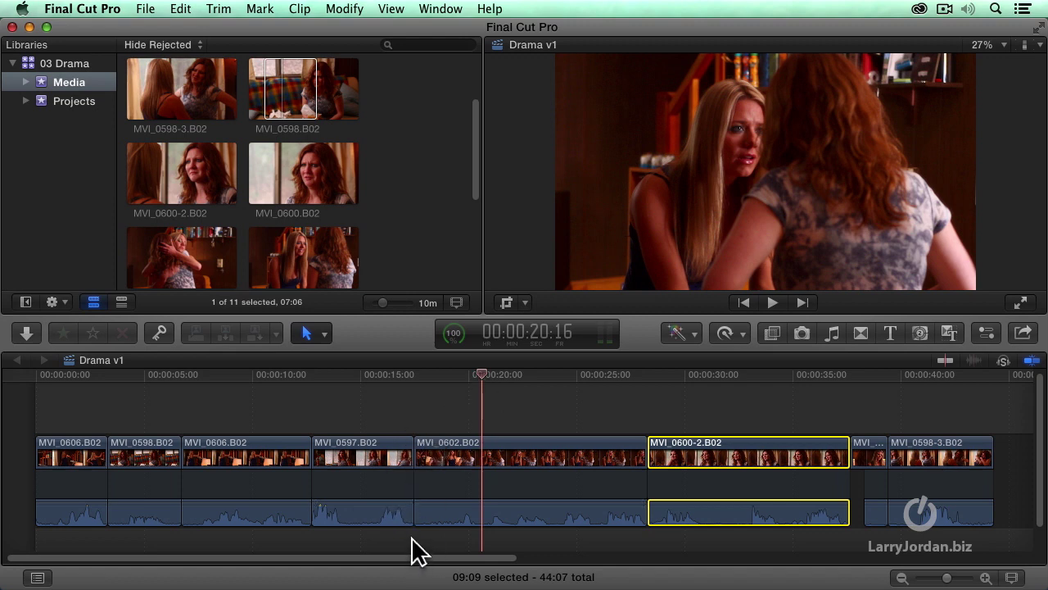
left_click(33, 375)
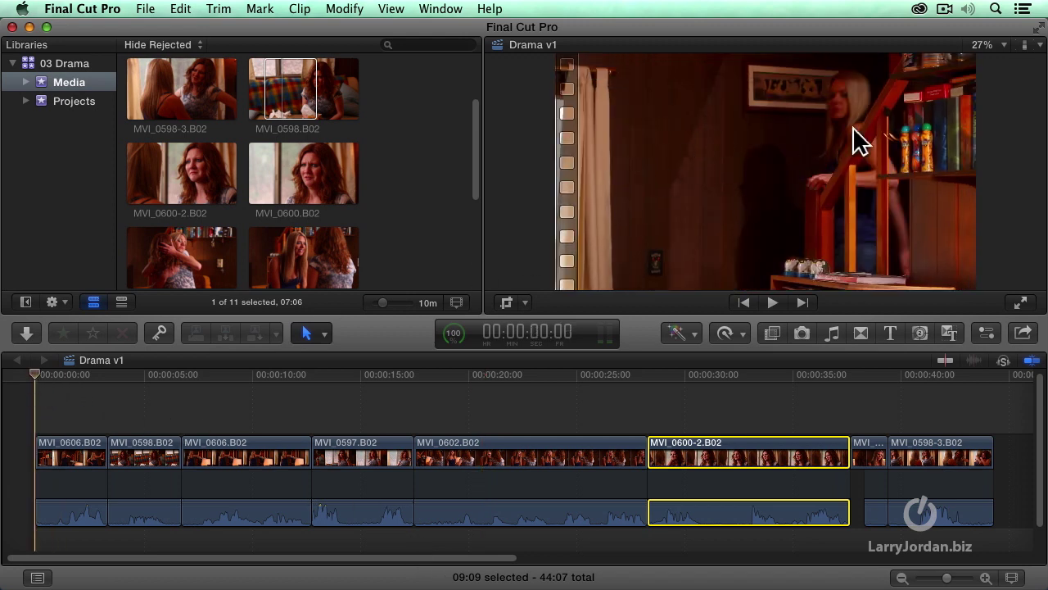
Step: Roll the first MVI_0606/MVI_0598 video cut 13 frames later and play to check it
key("space")
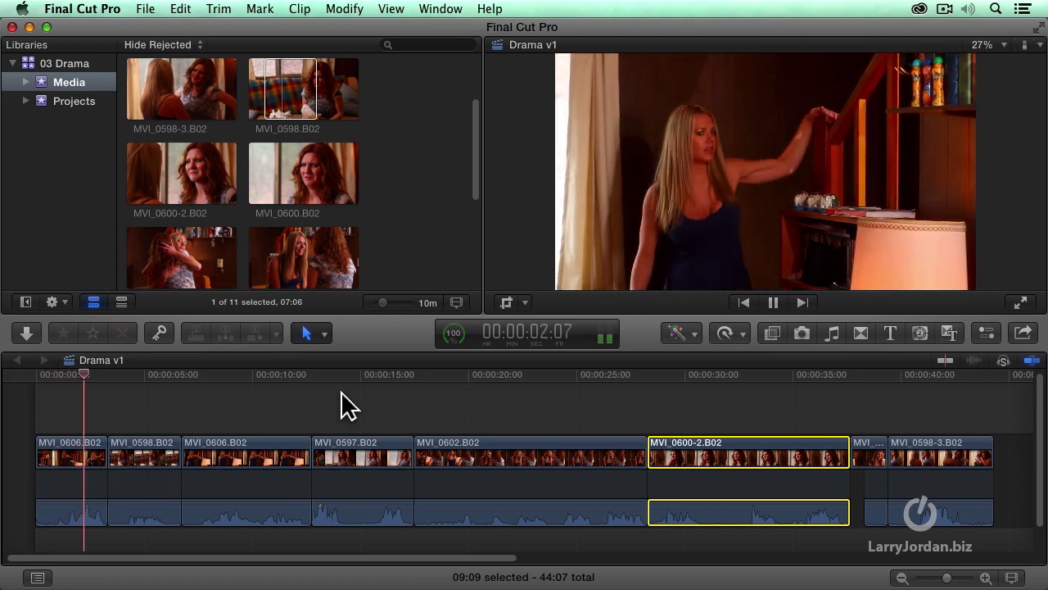
key("space")
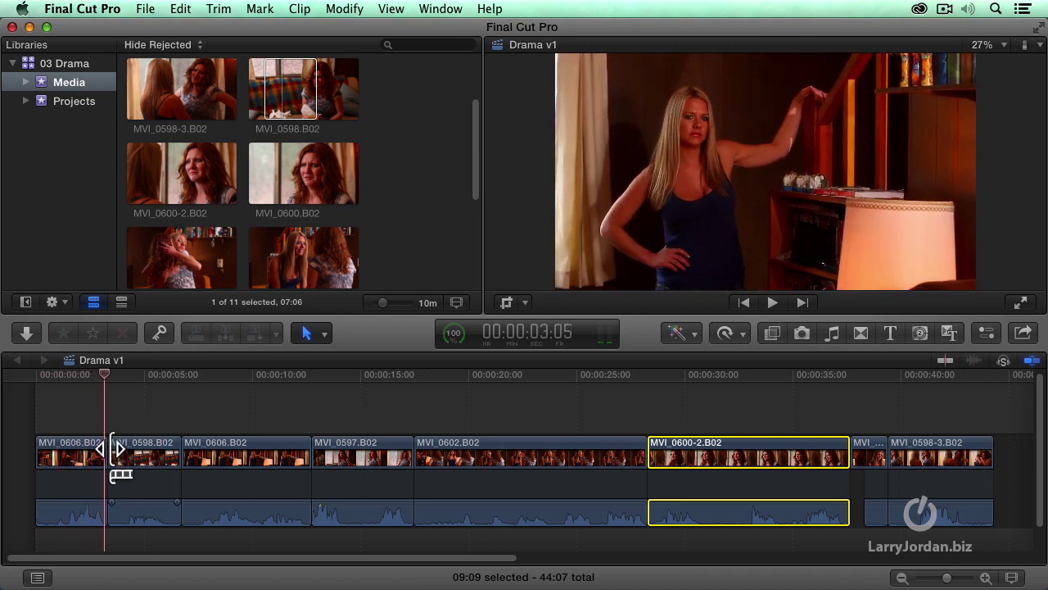
key("t")
left_click_drag(114, 449, 130, 450)
key("space")
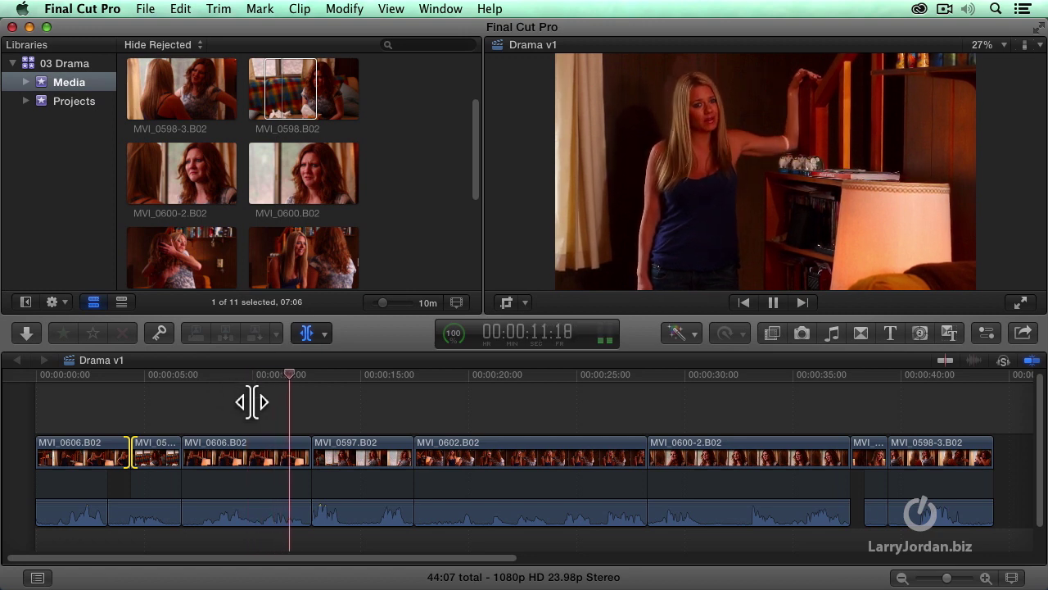
key("space")
Step: Roll the MVI_0606/MVI_0597 video cut about two seconds later and review it around 12–16 seconds
left_click_drag(310, 452, 358, 451)
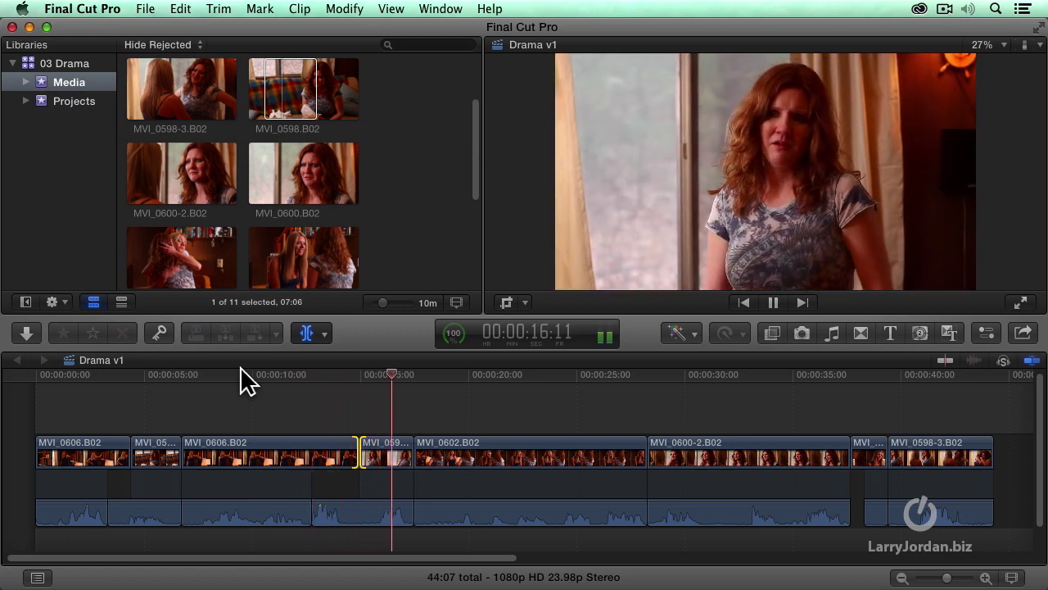
key("space")
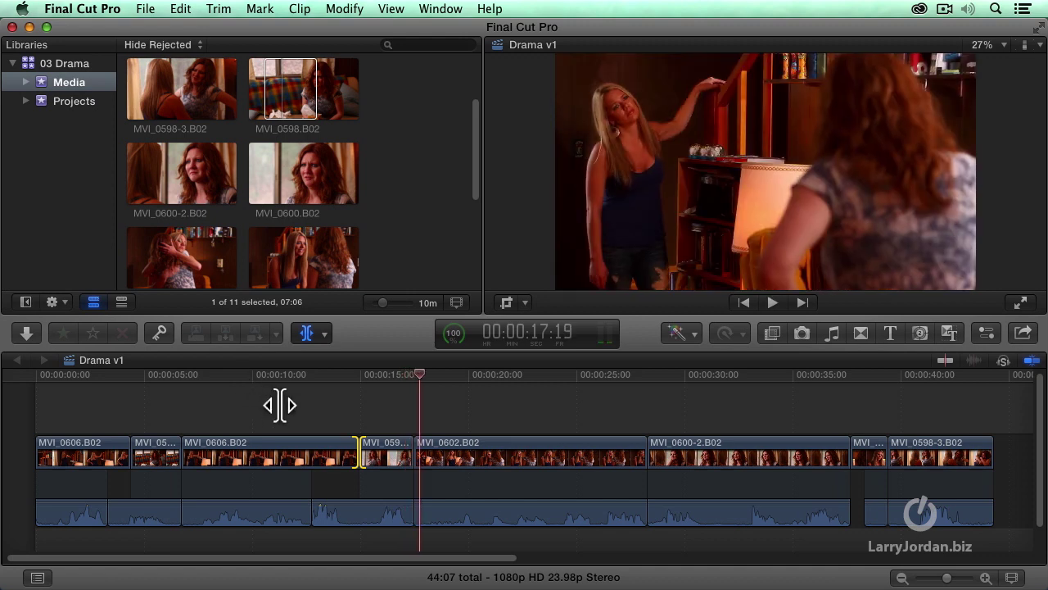
left_click(311, 370)
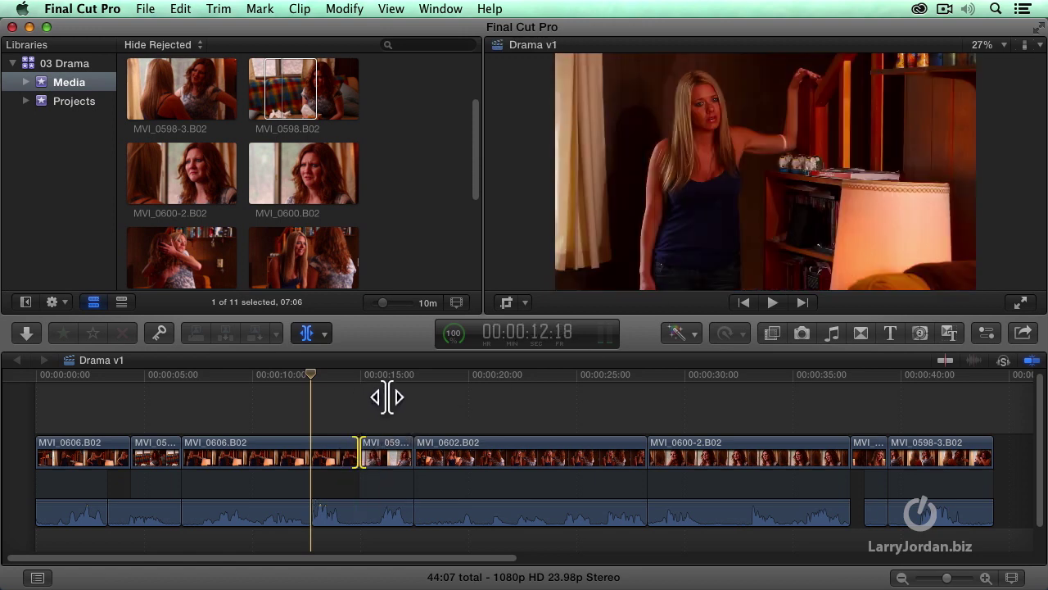
key("space")
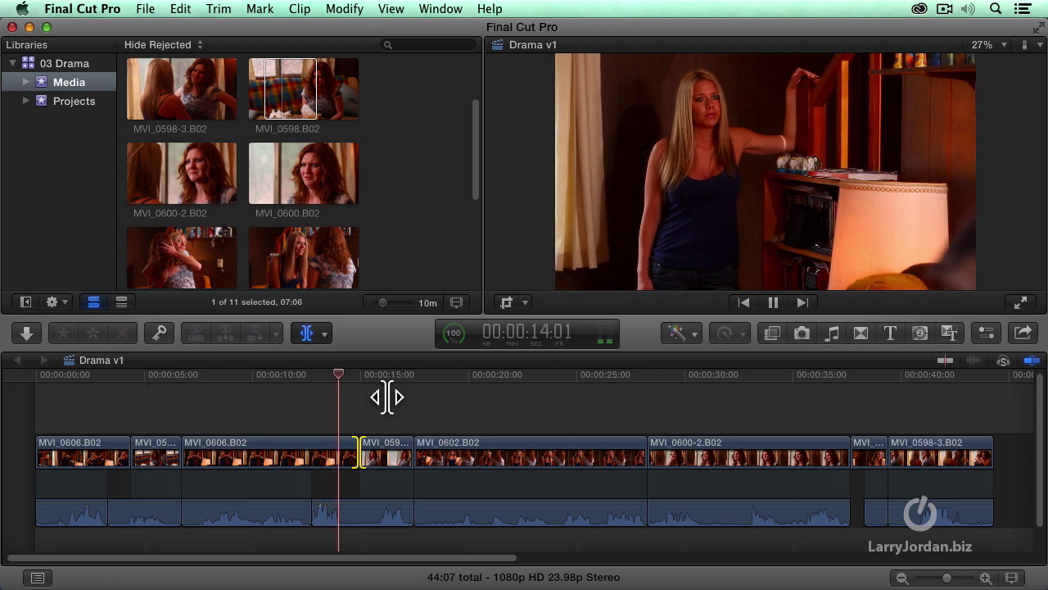
key("space")
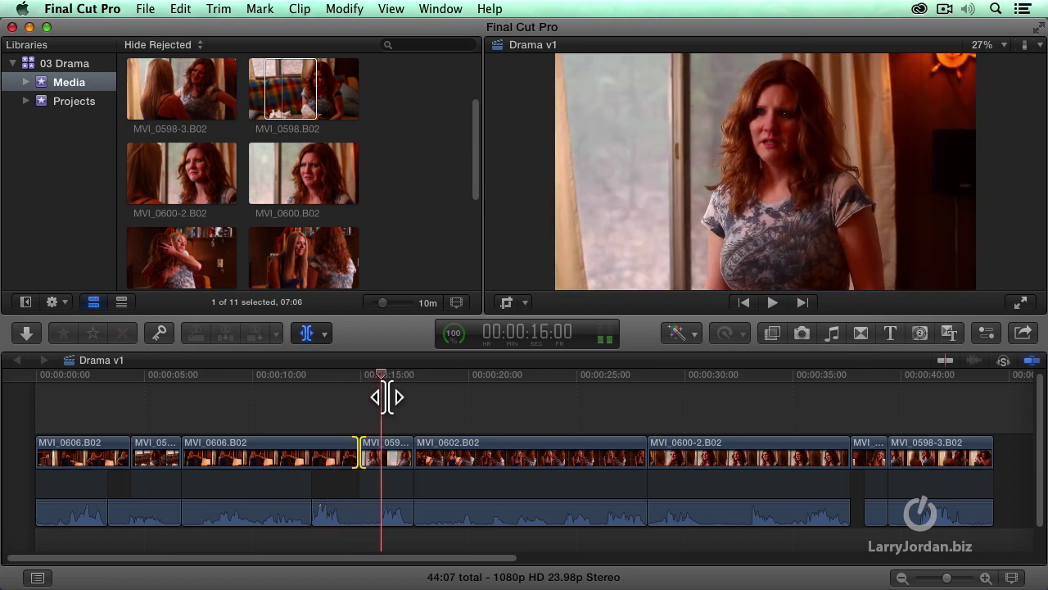
left_click(320, 379)
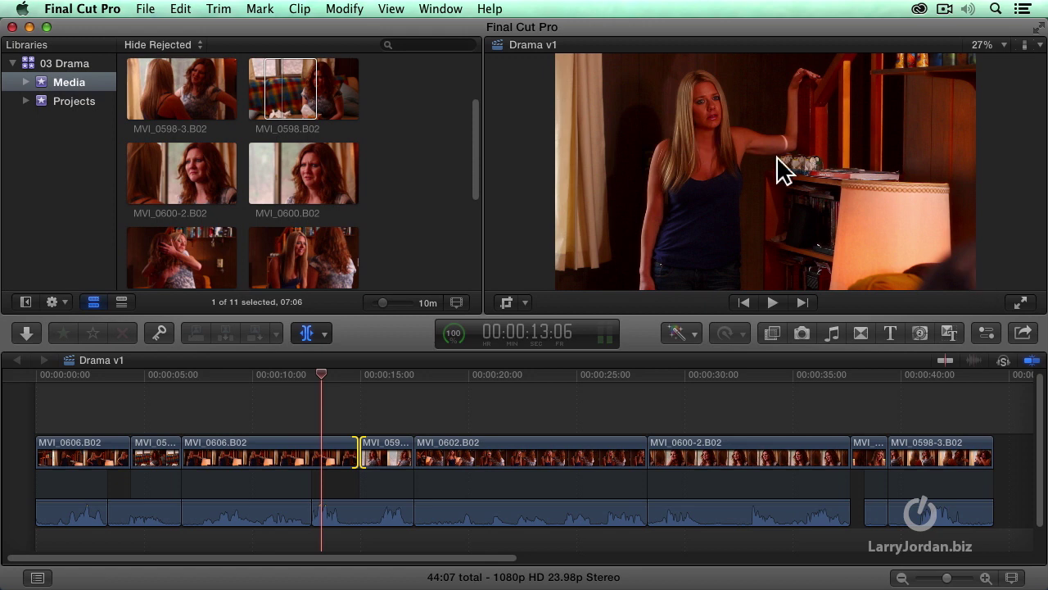
left_click(388, 379)
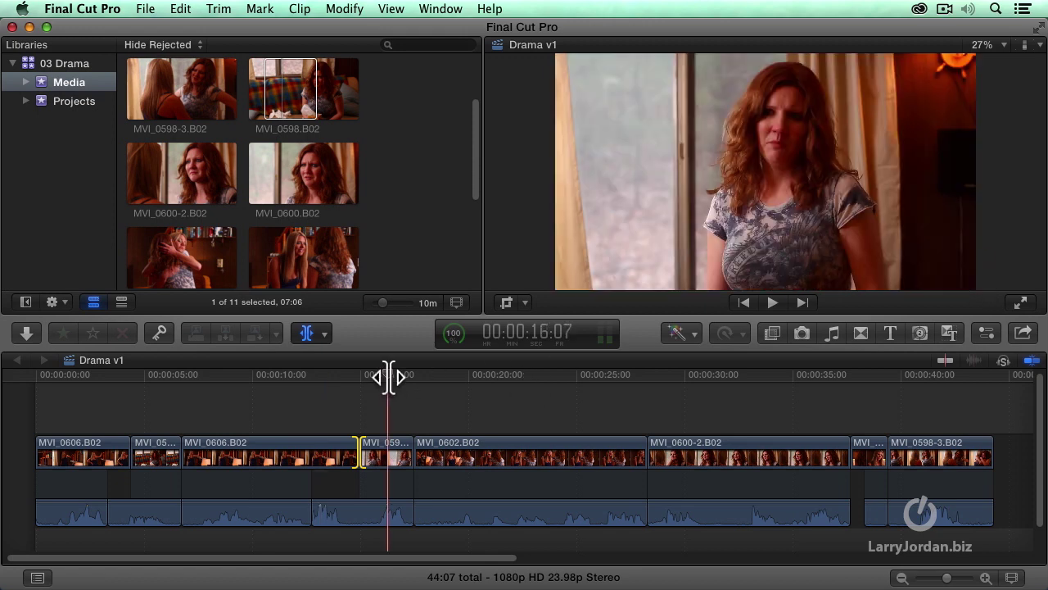
left_click(335, 379)
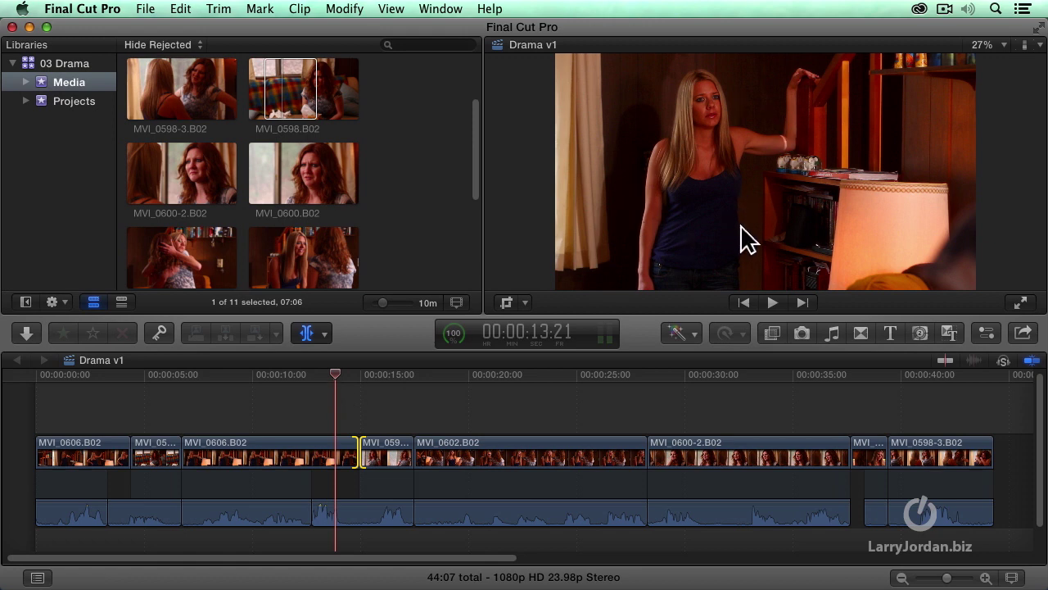
left_click(376, 379)
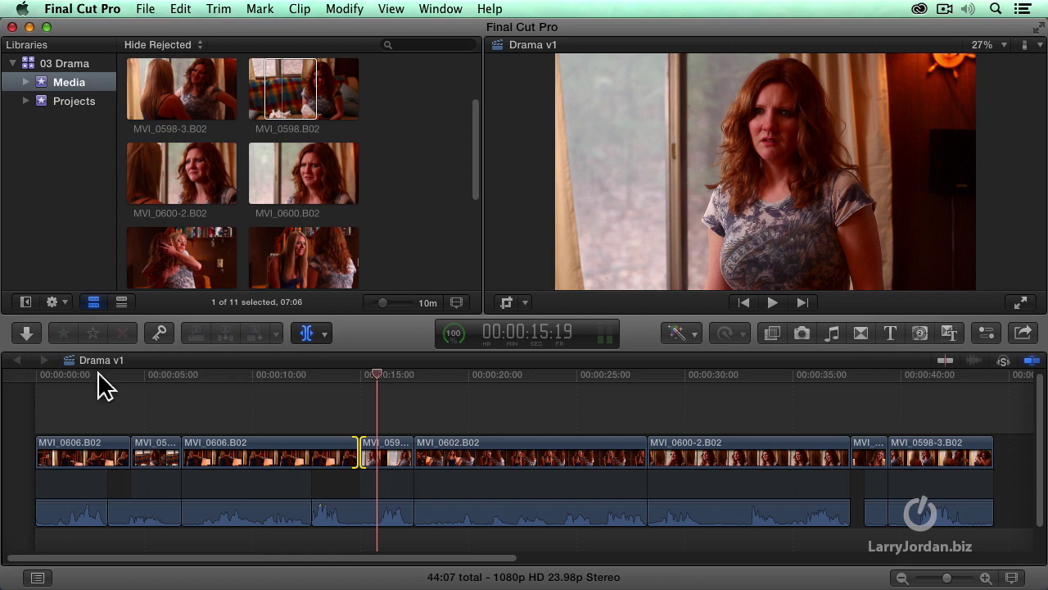
left_click_drag(82, 380, 90, 378)
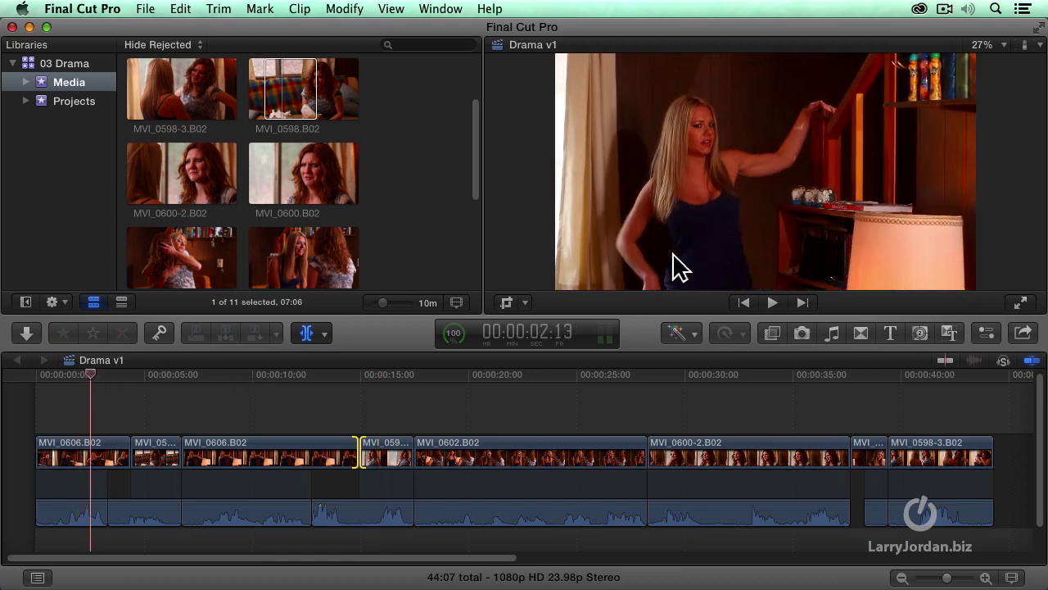
left_click(391, 377)
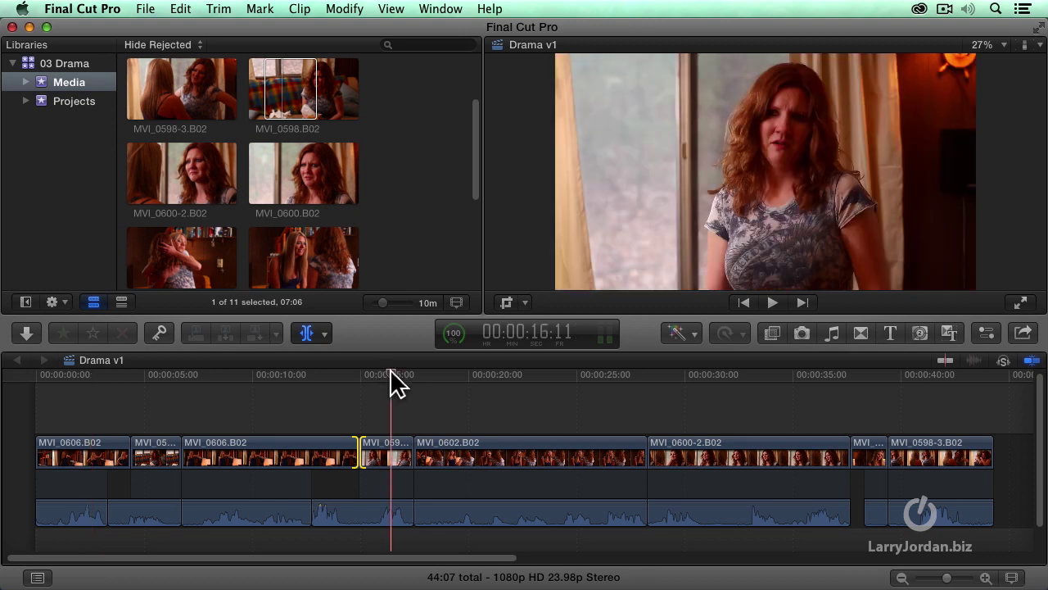
left_click_drag(132, 456, 108, 455)
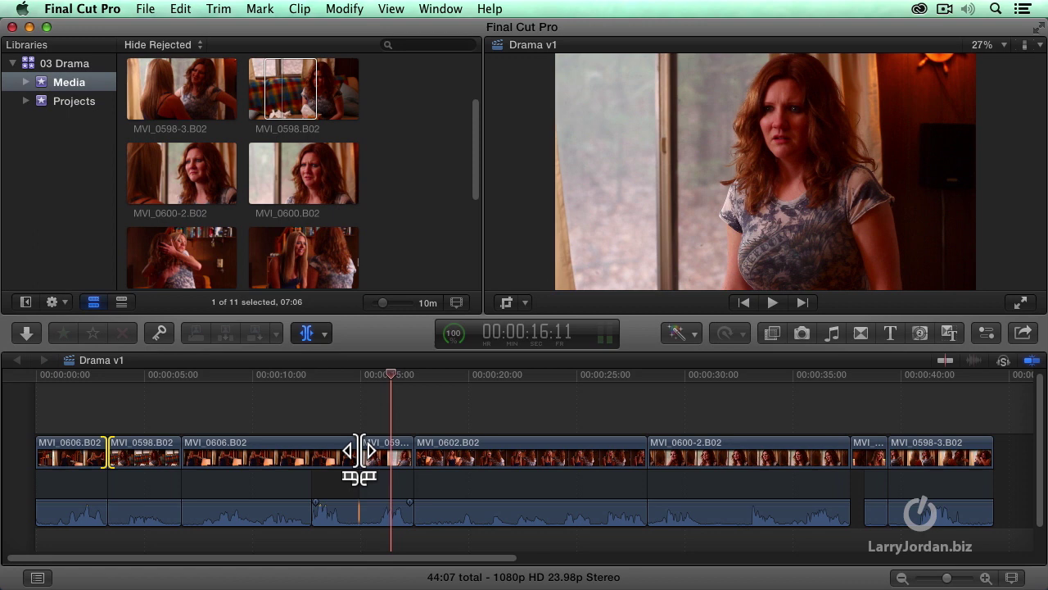
left_click_drag(359, 450, 312, 450)
left_click(63, 377)
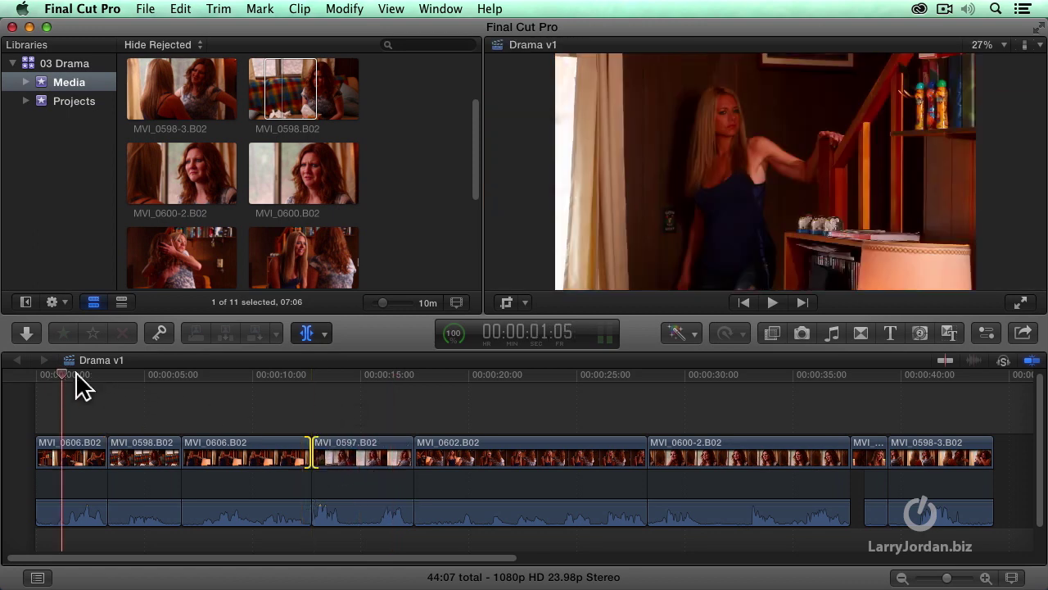
key("space")
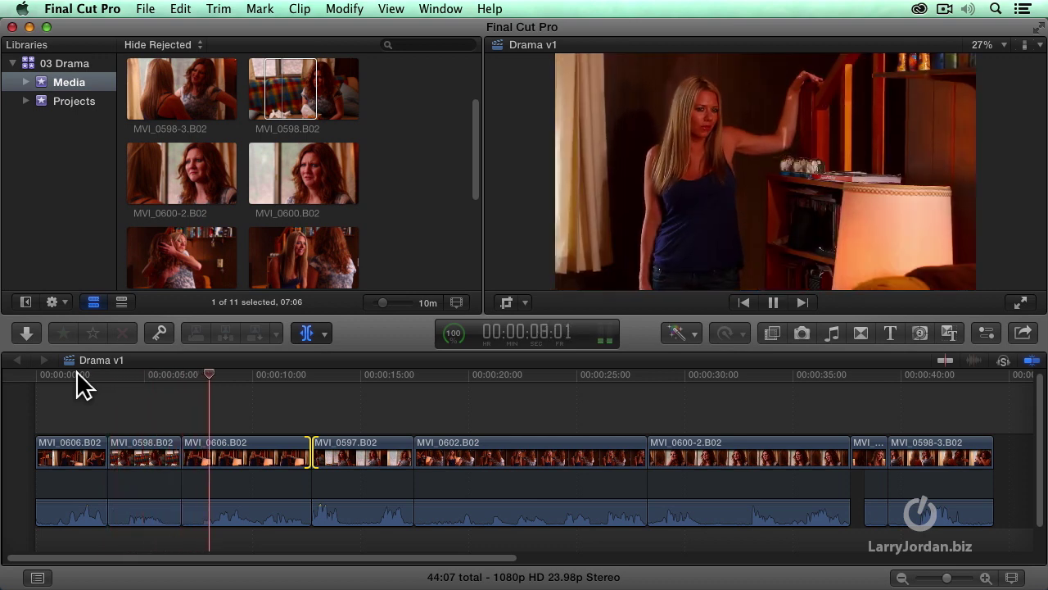
key("space")
left_click_drag(181, 452, 199, 454)
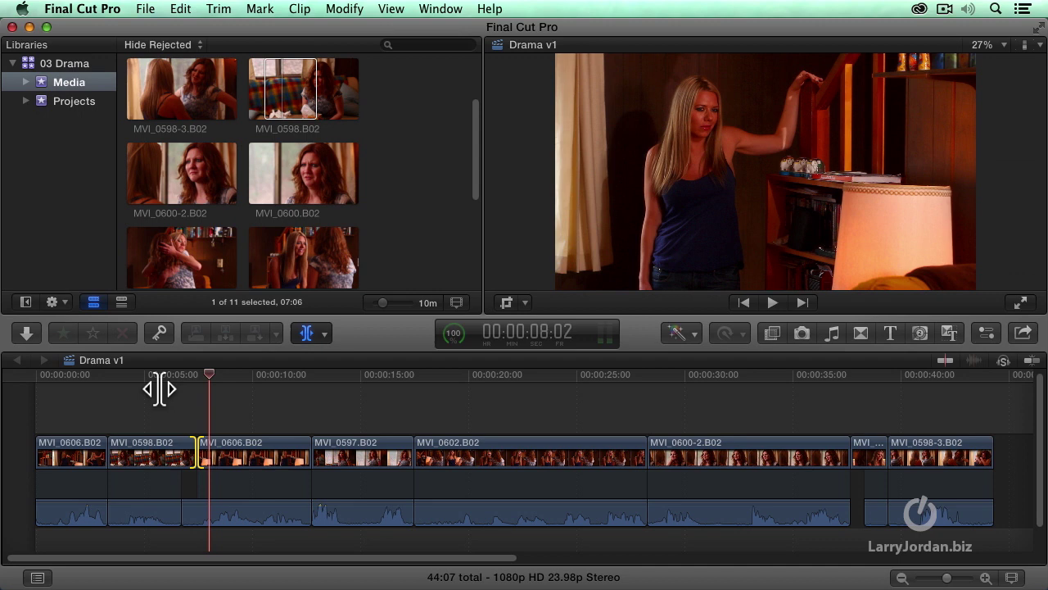
left_click(153, 376)
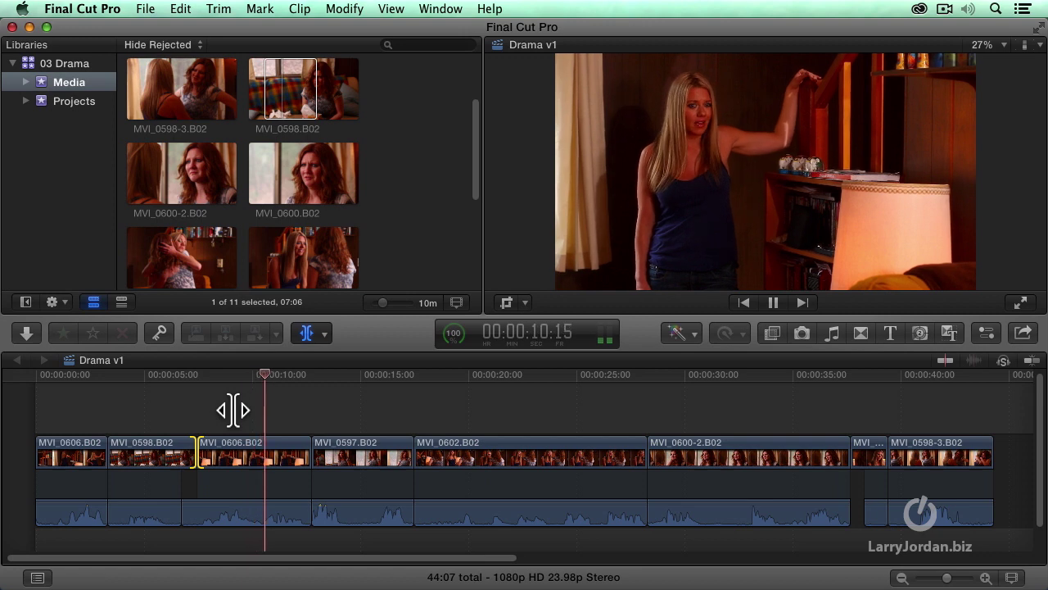
key("space")
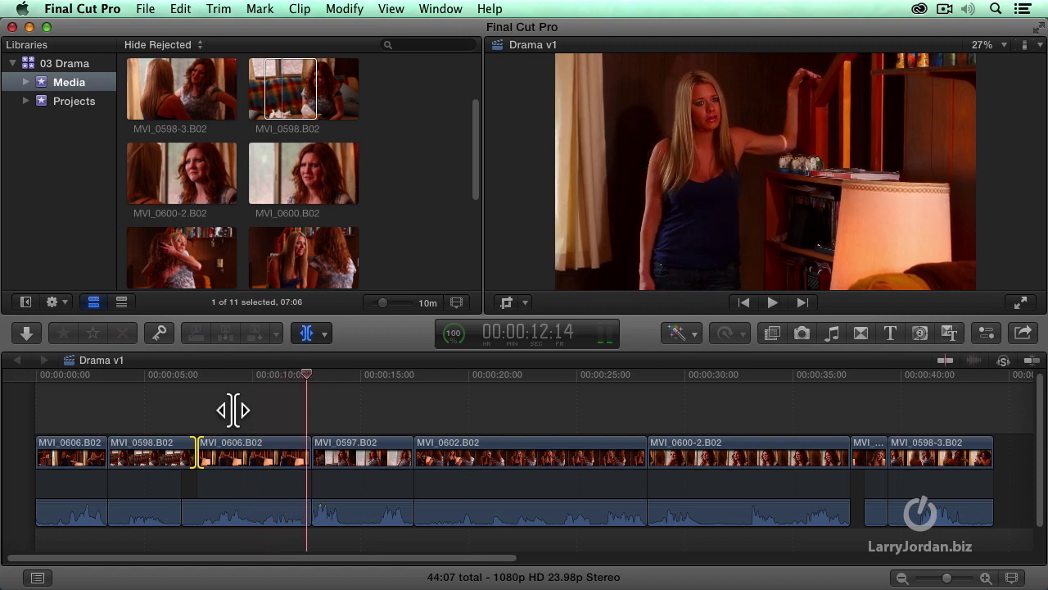
left_click(242, 375)
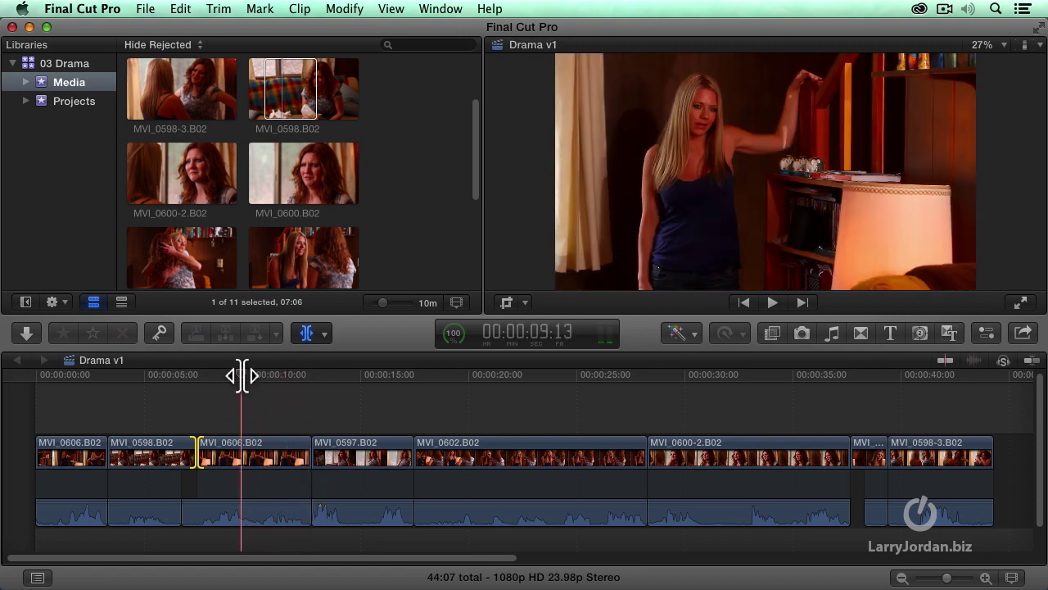
key("space")
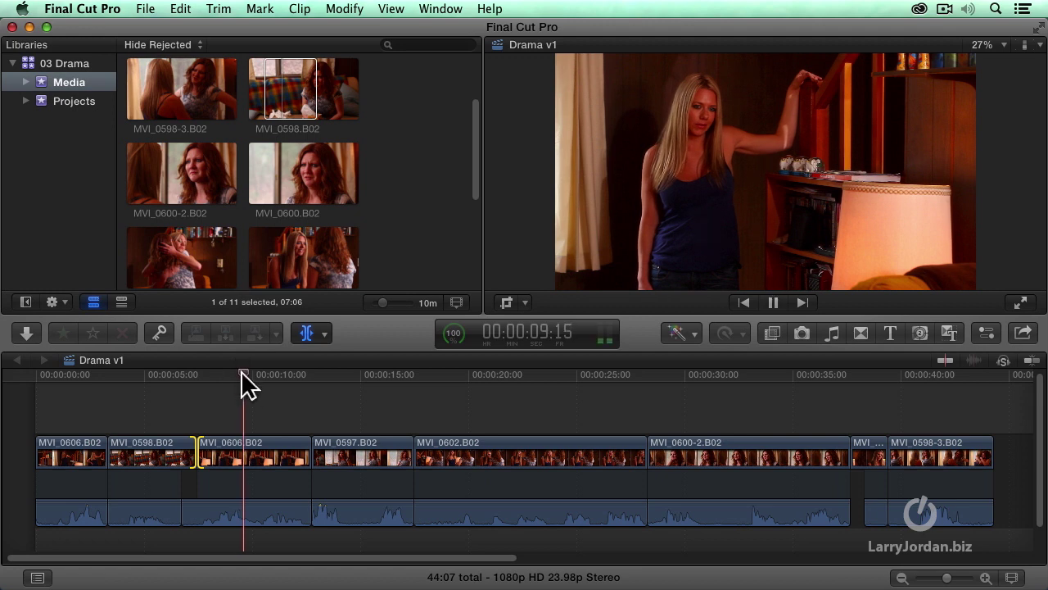
key("space")
Step: Roll the MVI_0606/MVI_0597 video edit left so the couch reaction's picture leads its audio, then review
left_click_drag(315, 458, 257, 458)
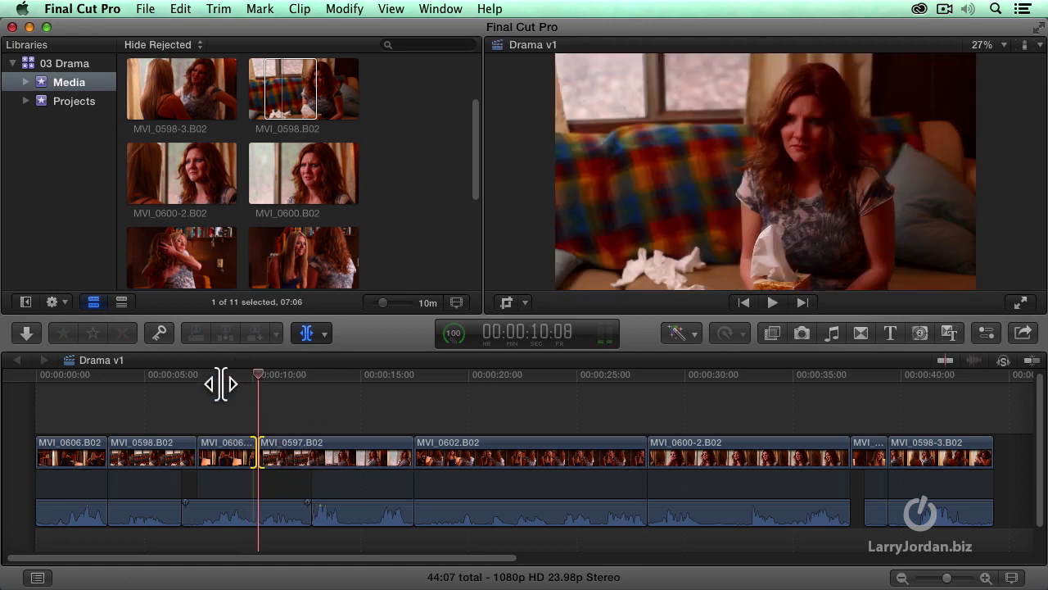
left_click(152, 377)
key("space")
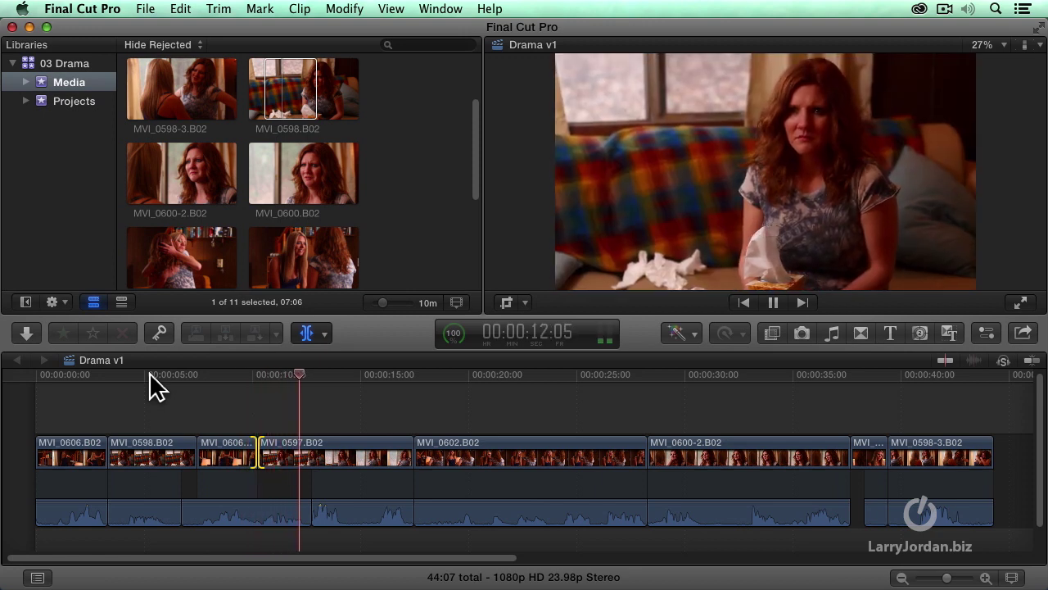
key("space")
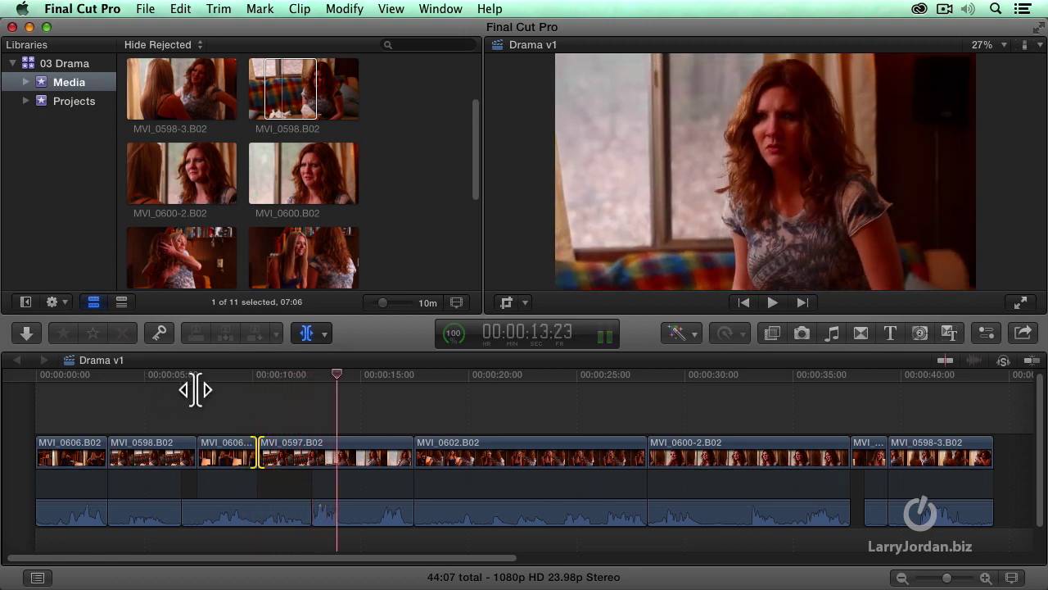
left_click(281, 375)
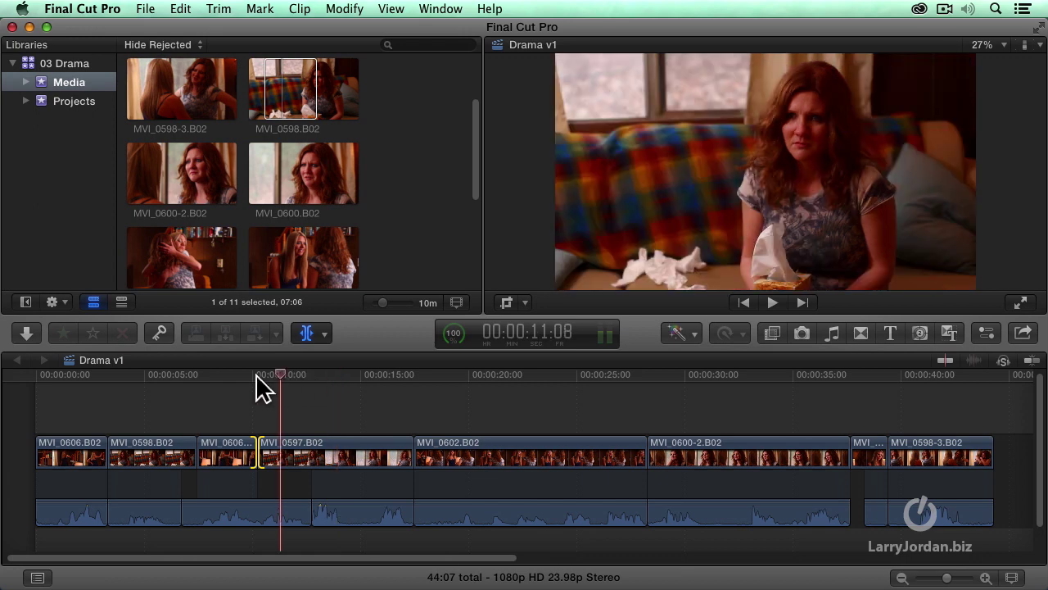
left_click(256, 376)
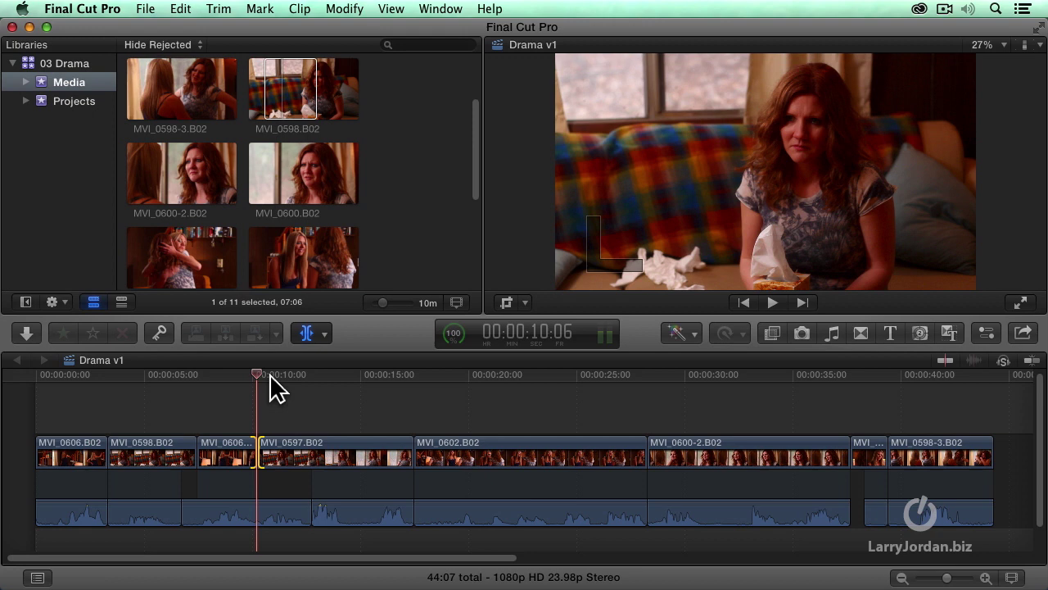
key("space")
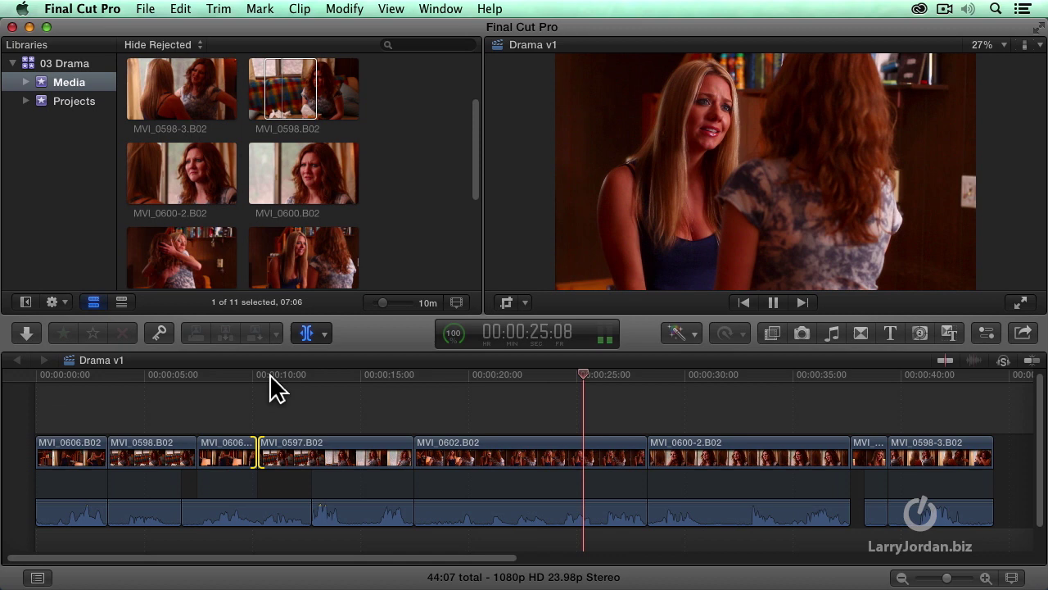
Step: Roll the MVI_0602/MVI_0600-2 picture cut about 2:07 earlier and play from 21:15
key("space")
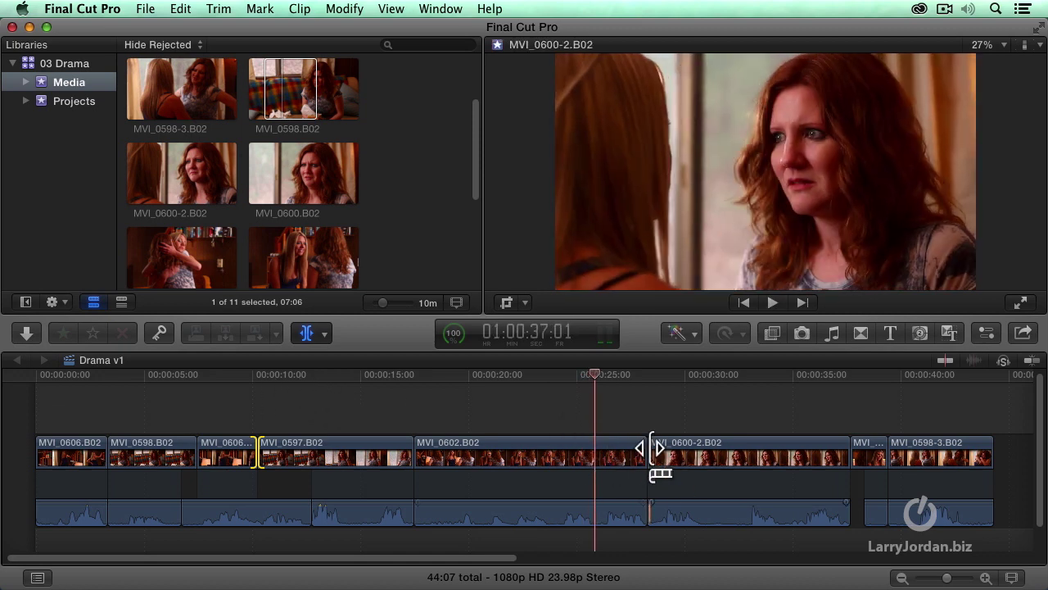
left_click_drag(647, 448, 599, 448)
left_click(501, 379)
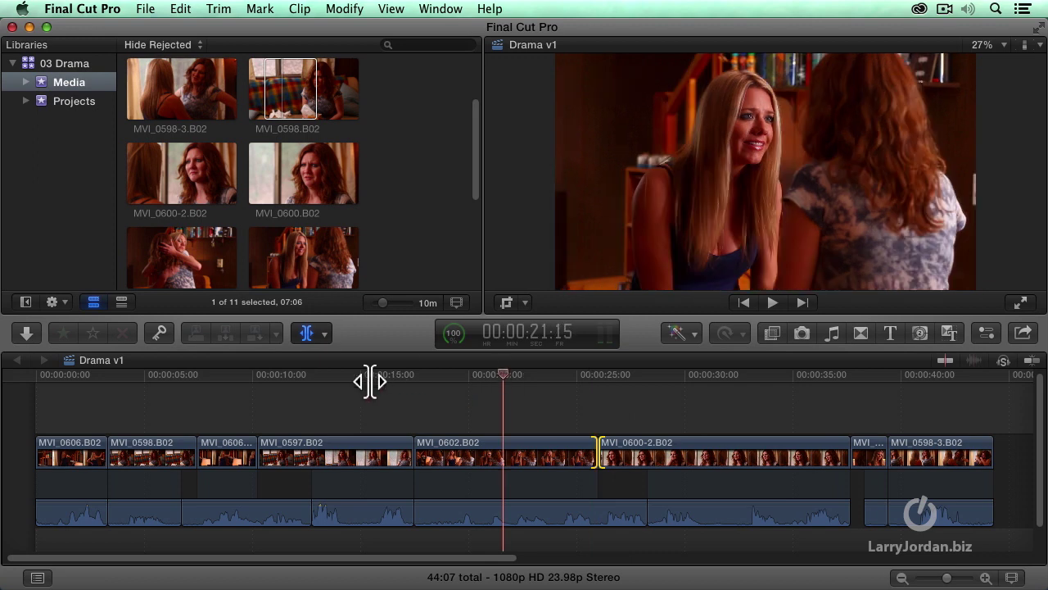
key("space")
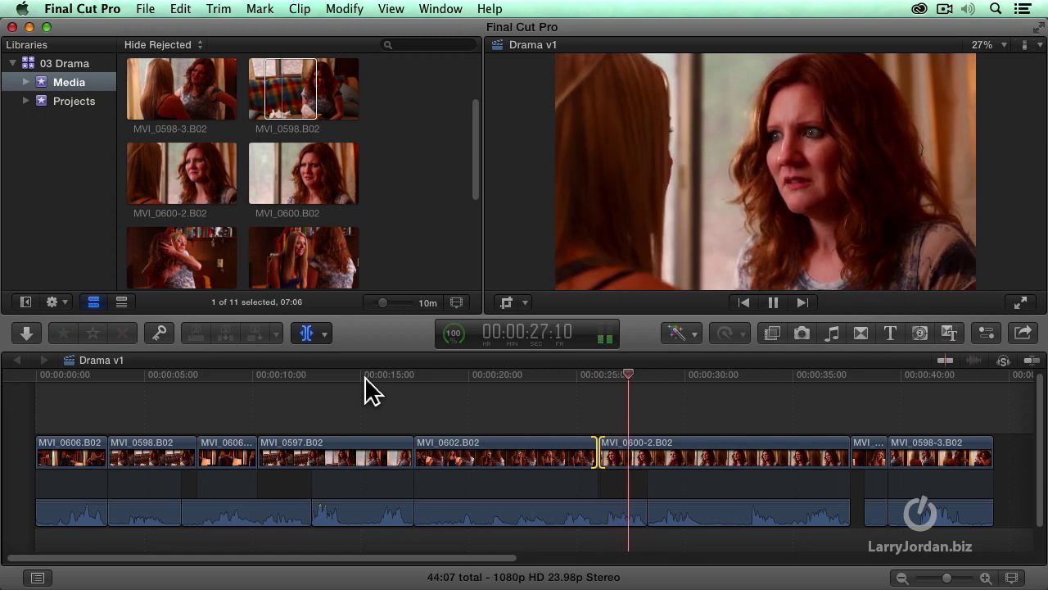
key("space")
Step: Move the MVI_0600-2 picture cut nine more frames earlier and review from 21:06
left_click_drag(596, 452, 585, 453)
left_click(495, 370)
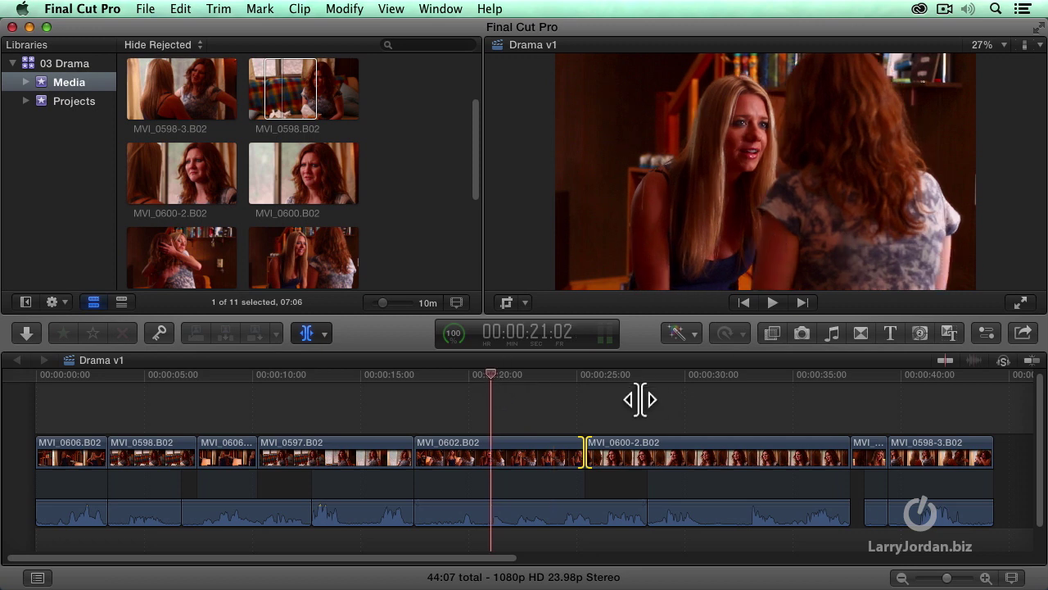
key("space")
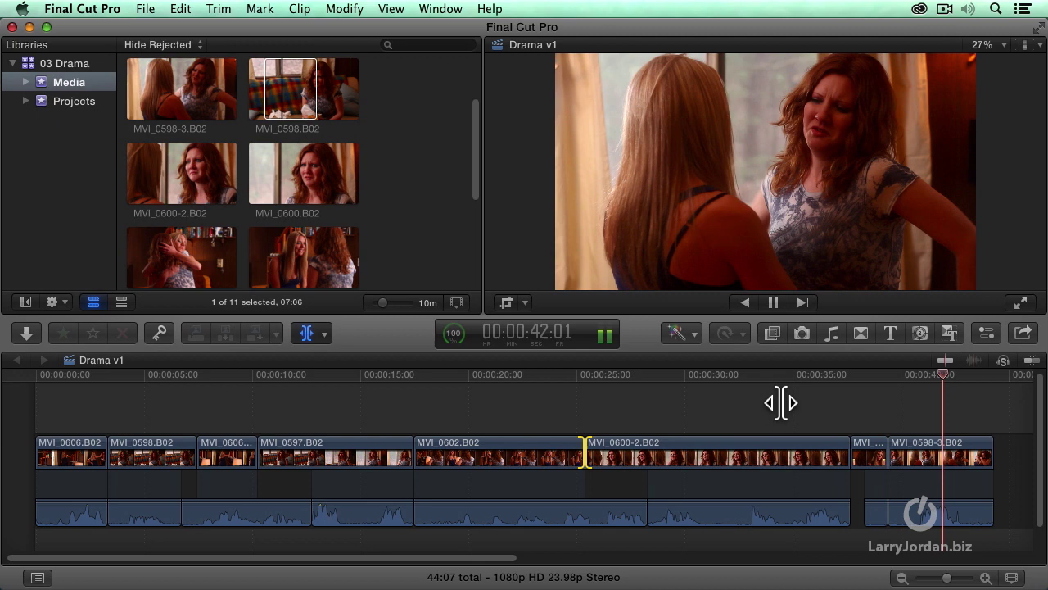
Step: Roll the picture cut into MVI_0598-3 later, retime its audio edit, and review from 36:09
key("space")
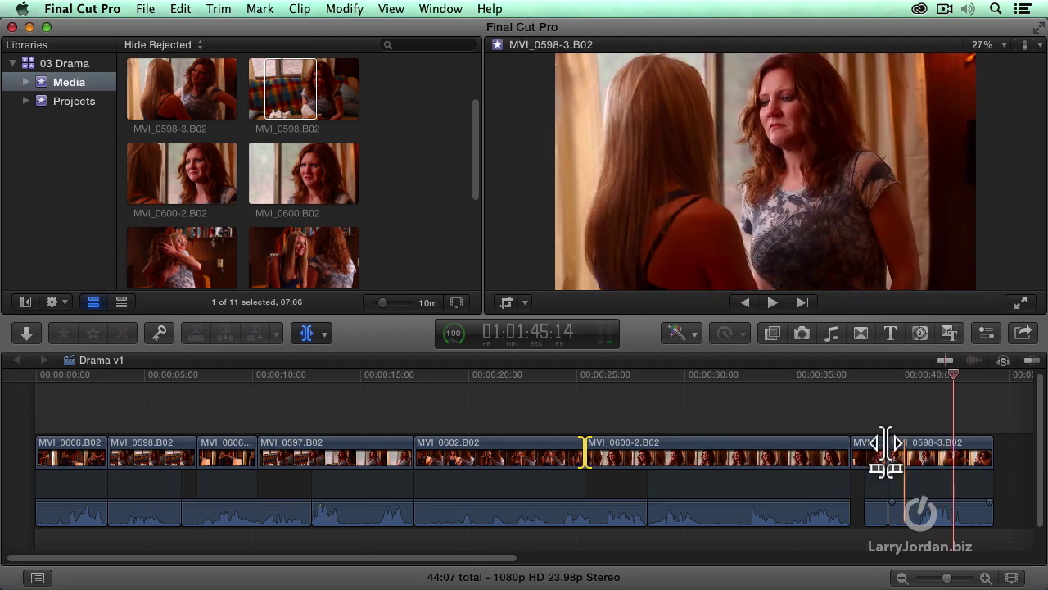
mouse_move(886, 443)
left_mouse_down()
mouse_move(899, 449)
mouse_move(870, 450)
left_mouse_up()
left_click_drag(882, 515, 870, 515)
left_click(800, 378)
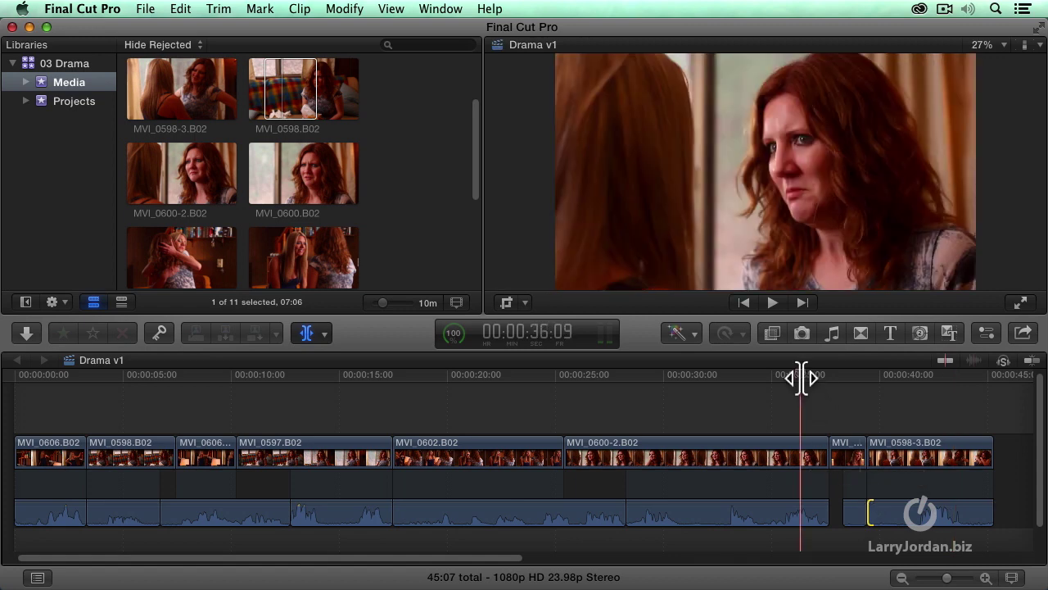
key("space")
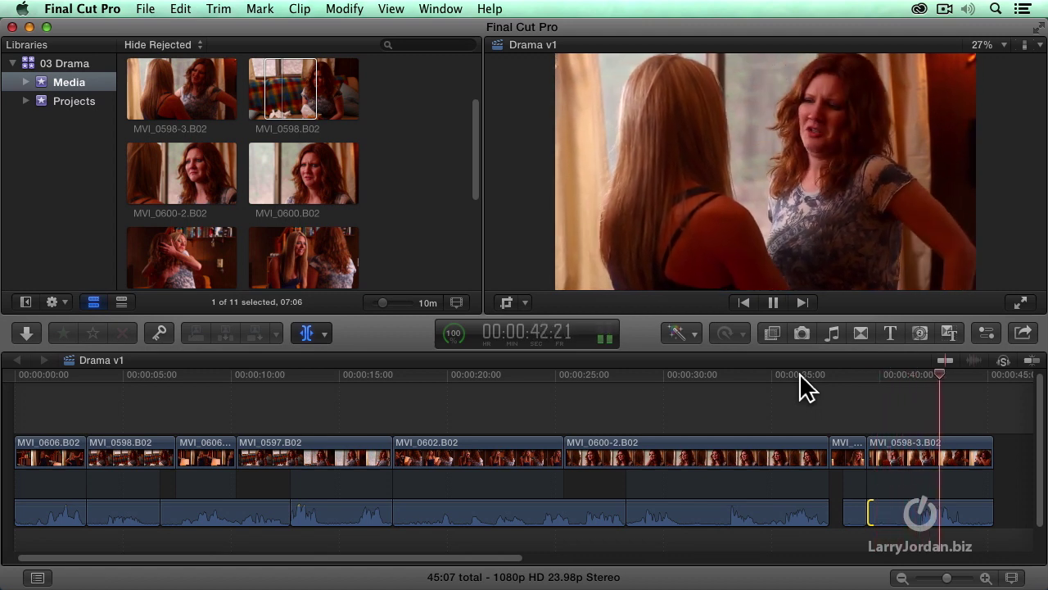
key("space")
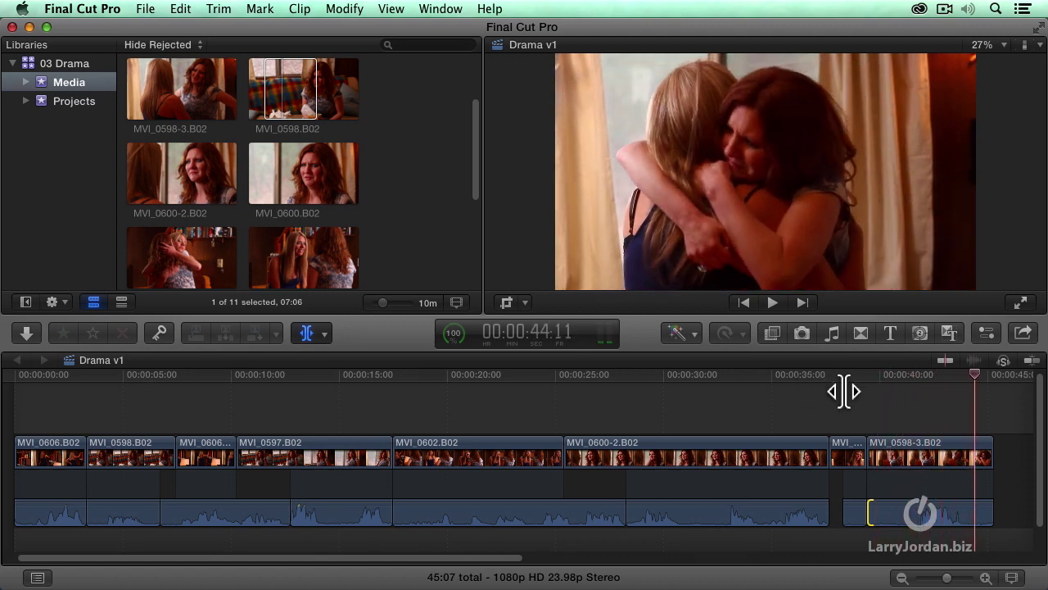
Step: Trim about 2:04 off the start of MVI_0598-3 and play the ending from 35:09
key("a")
left_click(917, 528)
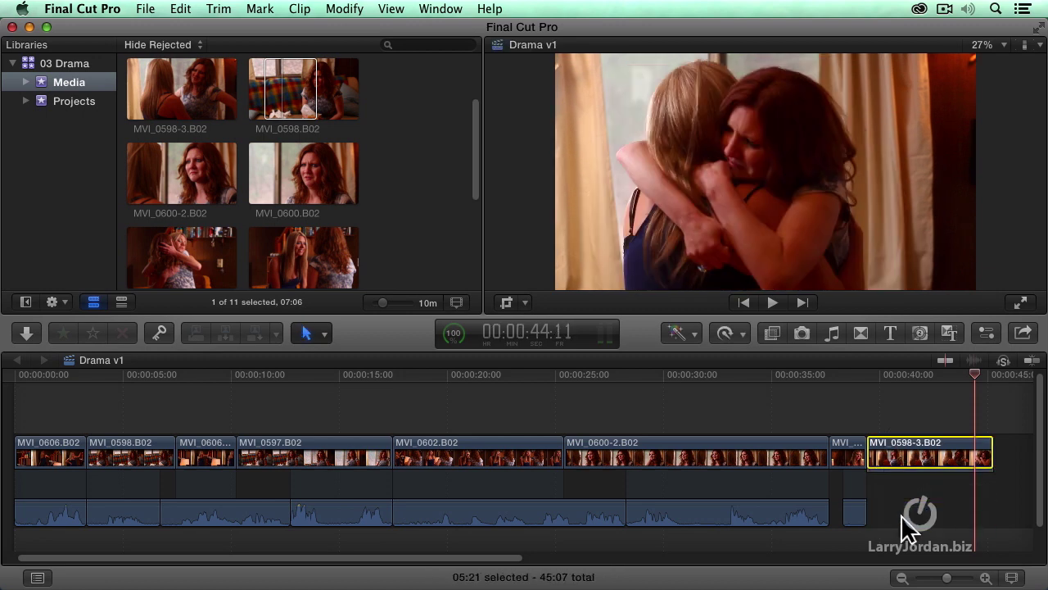
left_click_drag(870, 450, 916, 451)
left_click(825, 374)
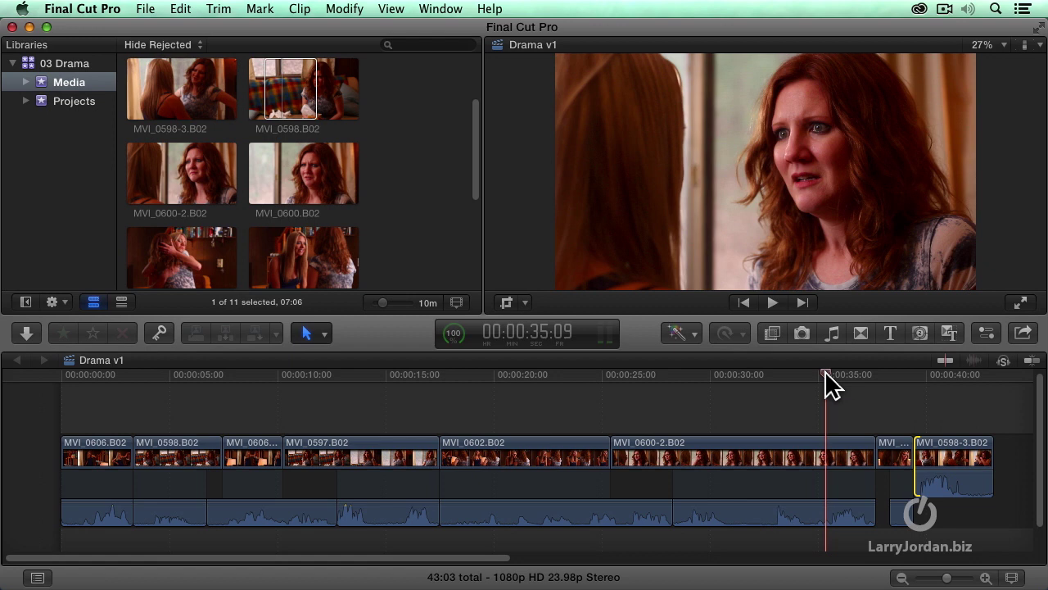
key("space")
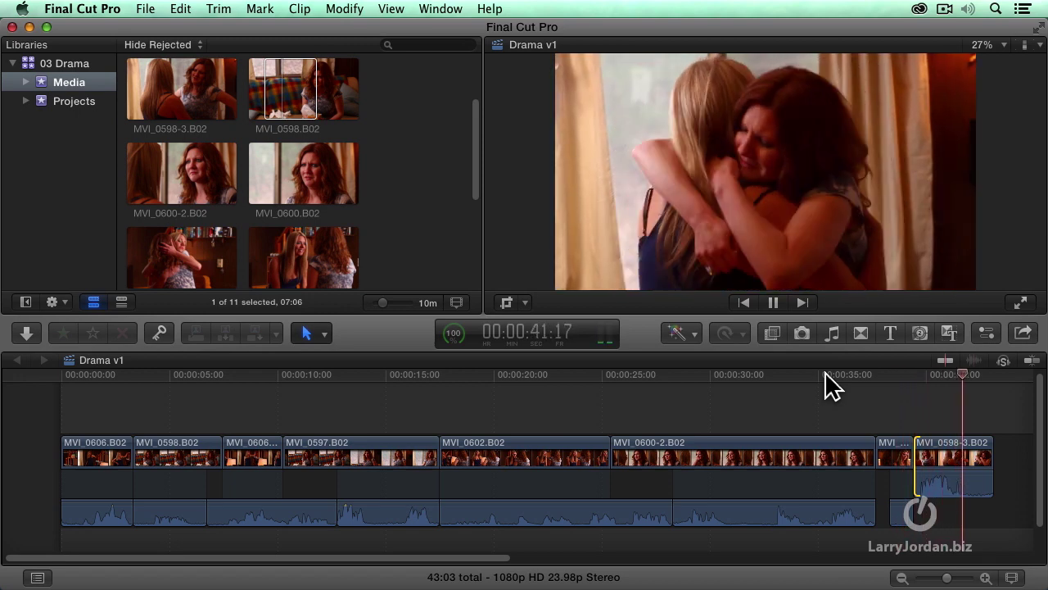
key("space")
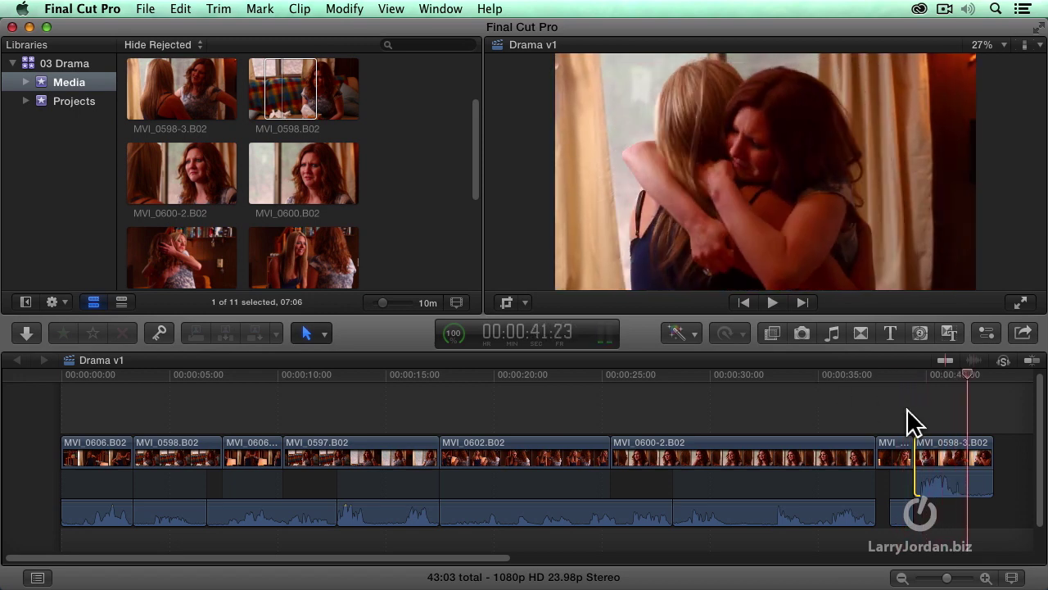
Step: Trim the edit between the last two clips and review the final cut from 33:11
left_click_drag(915, 467, 859, 488)
left_click(727, 372)
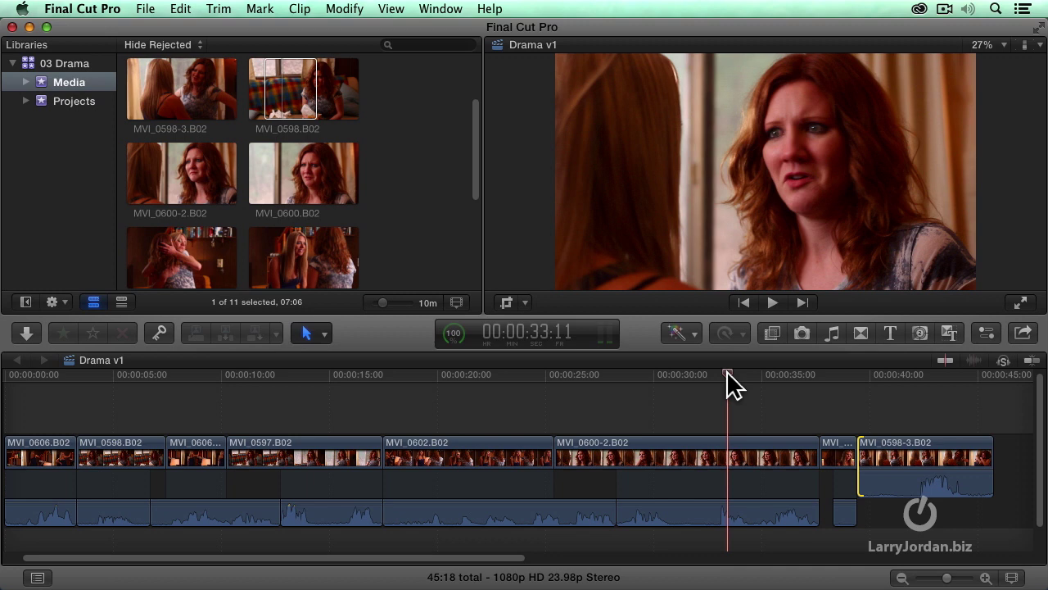
key("space")
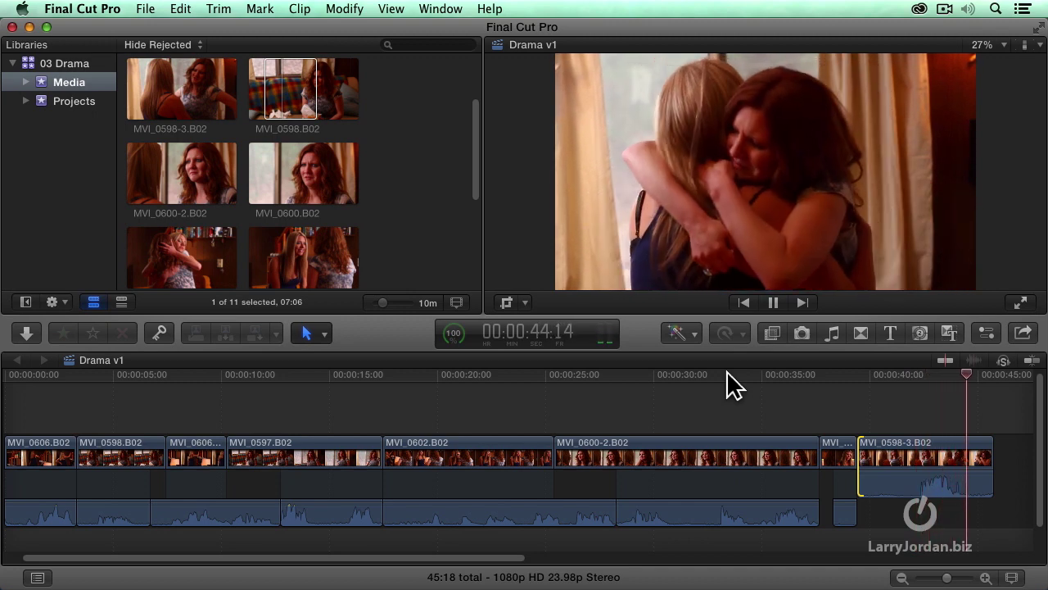
key("space")
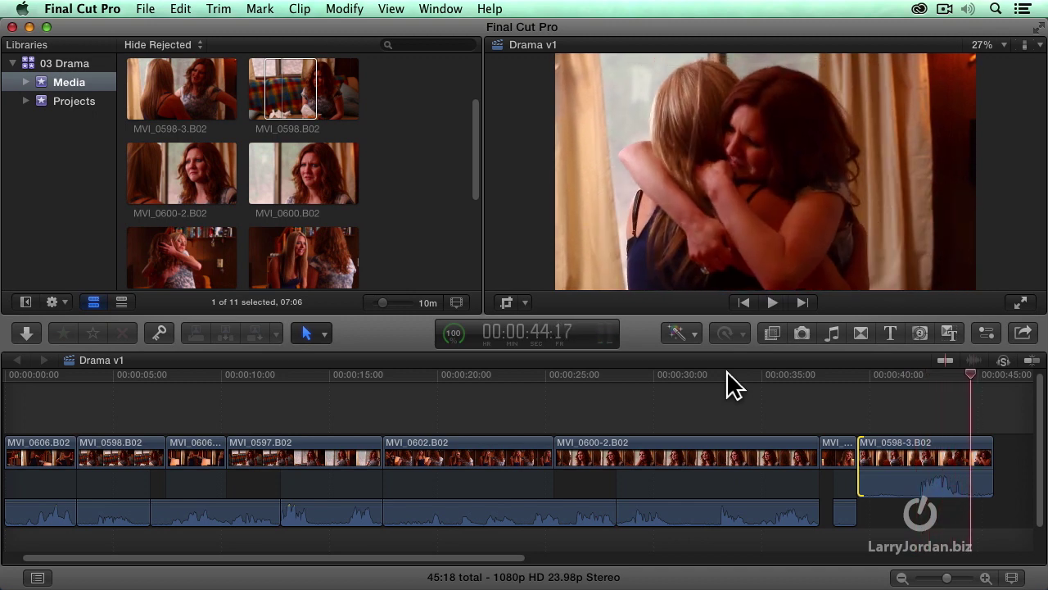